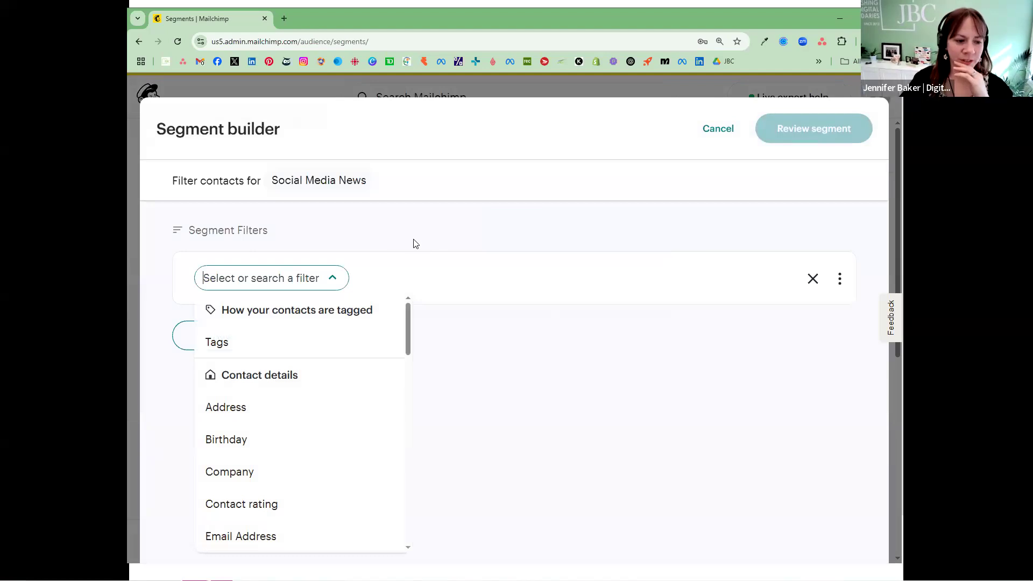
Step: Examine the available segment filters, from tags and contact details through to e-commerce activity
{"action": "scroll", "coordinate": [343, 344], "scroll_direction": "down", "scroll_amount": 1}
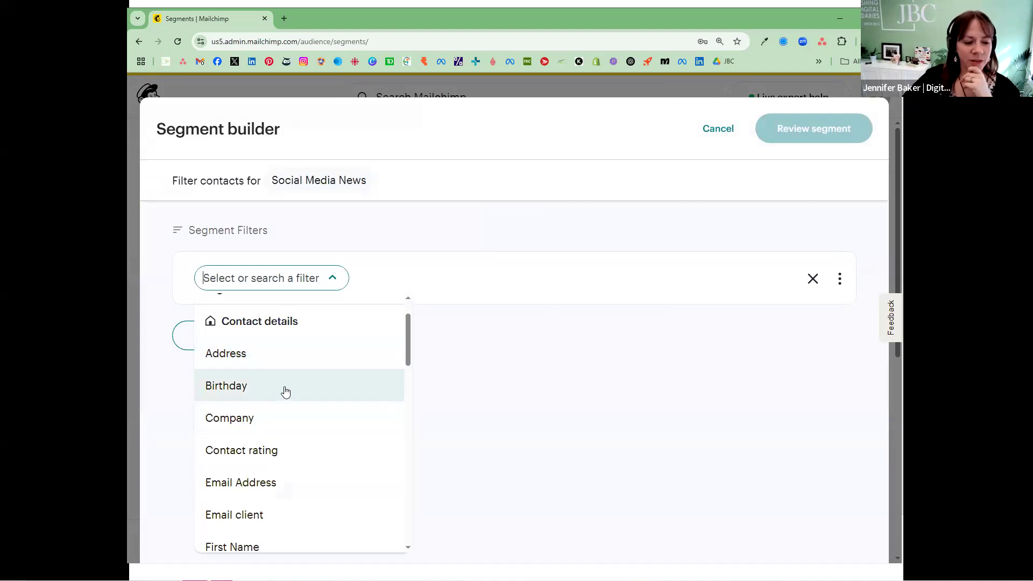
{"action": "scroll", "coordinate": [341, 381], "scroll_direction": "down", "scroll_amount": 4}
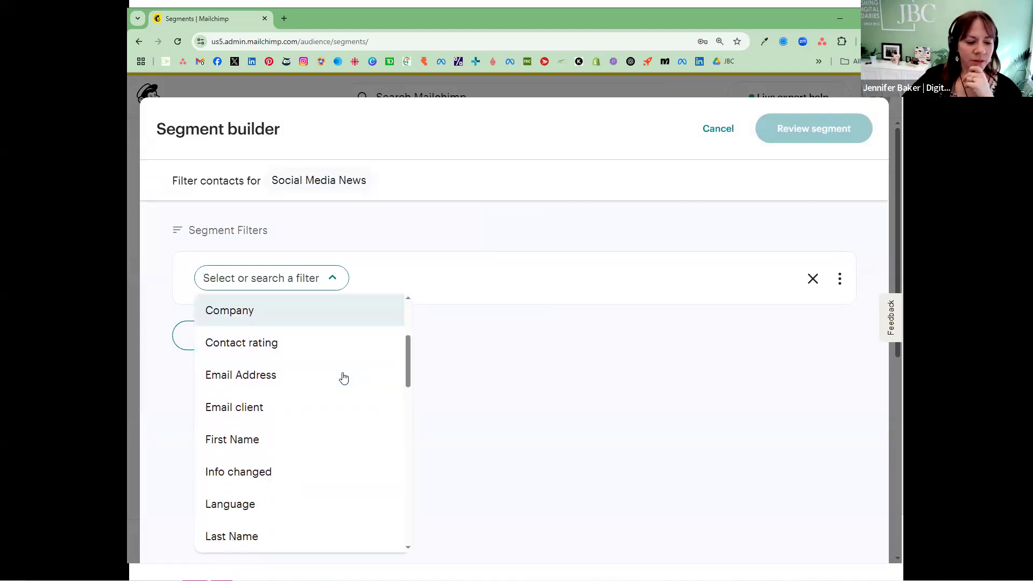
{"action": "scroll", "coordinate": [345, 375], "scroll_direction": "down", "scroll_amount": 4}
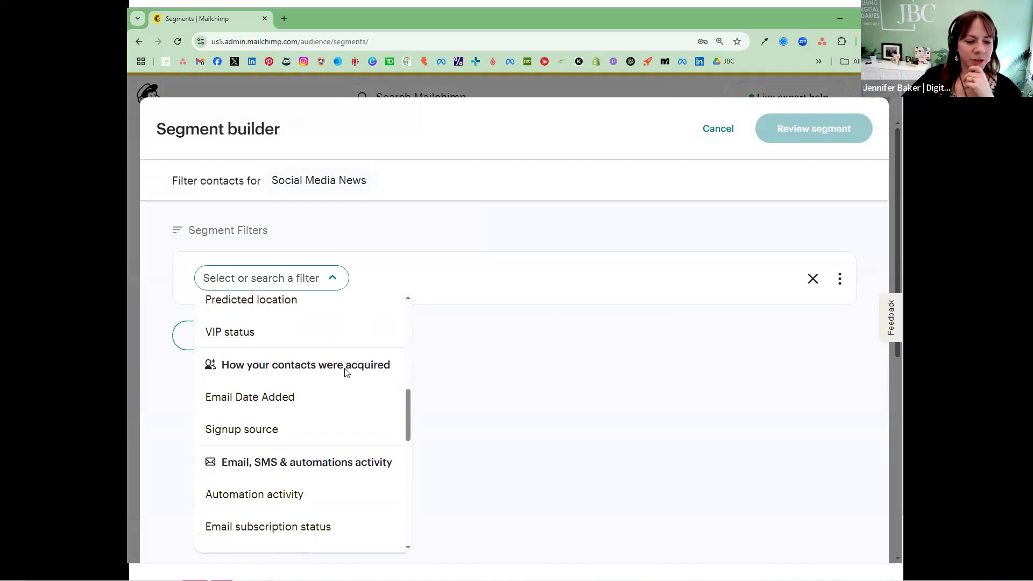
{"action": "scroll", "coordinate": [346, 374], "scroll_direction": "down", "scroll_amount": 1}
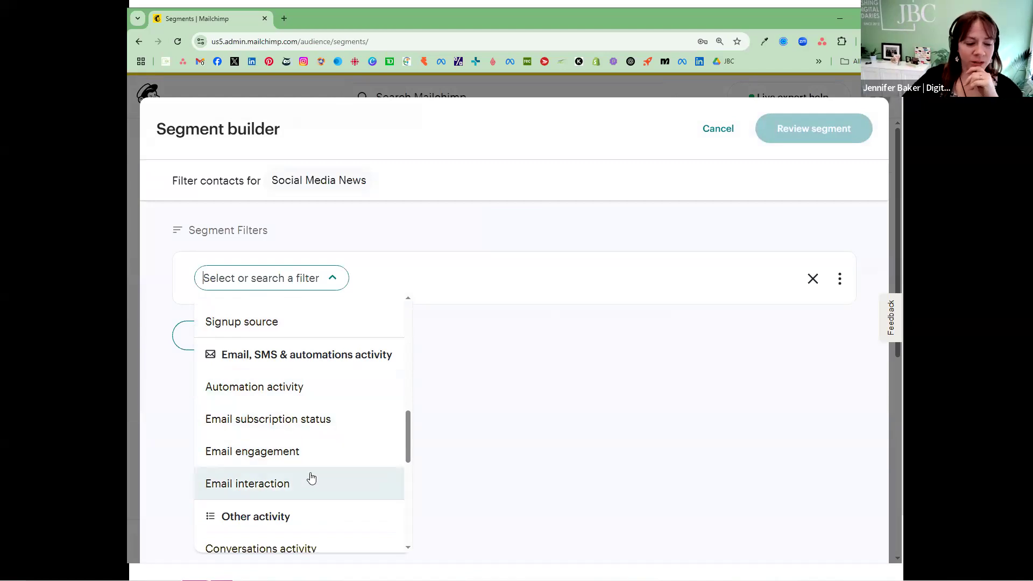
{"action": "scroll", "coordinate": [315, 467], "scroll_direction": "down", "scroll_amount": 2}
{"action": "scroll", "coordinate": [314, 467], "scroll_direction": "down", "scroll_amount": 3}
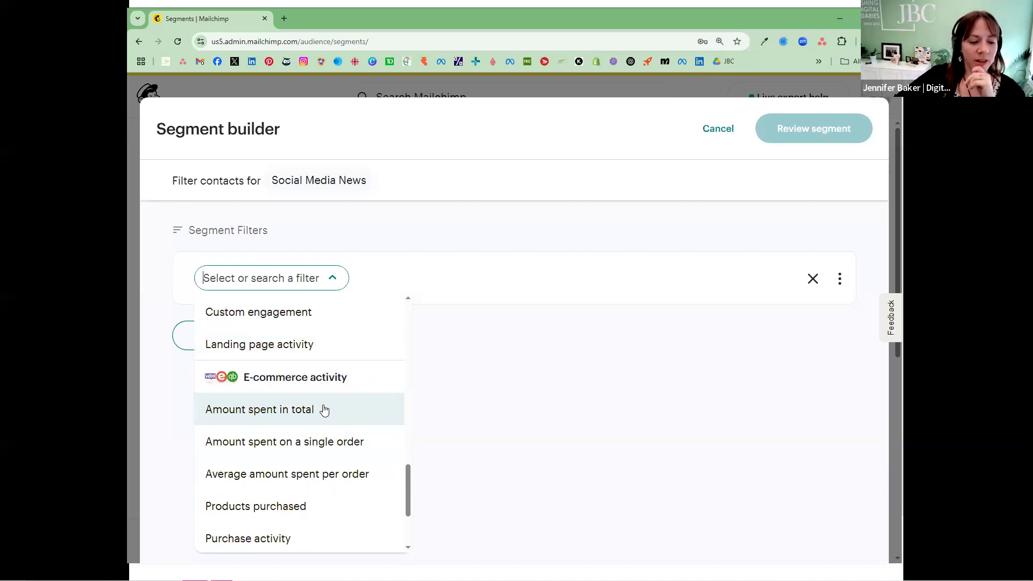
{"action": "scroll", "coordinate": [317, 431], "scroll_direction": "down", "scroll_amount": 1}
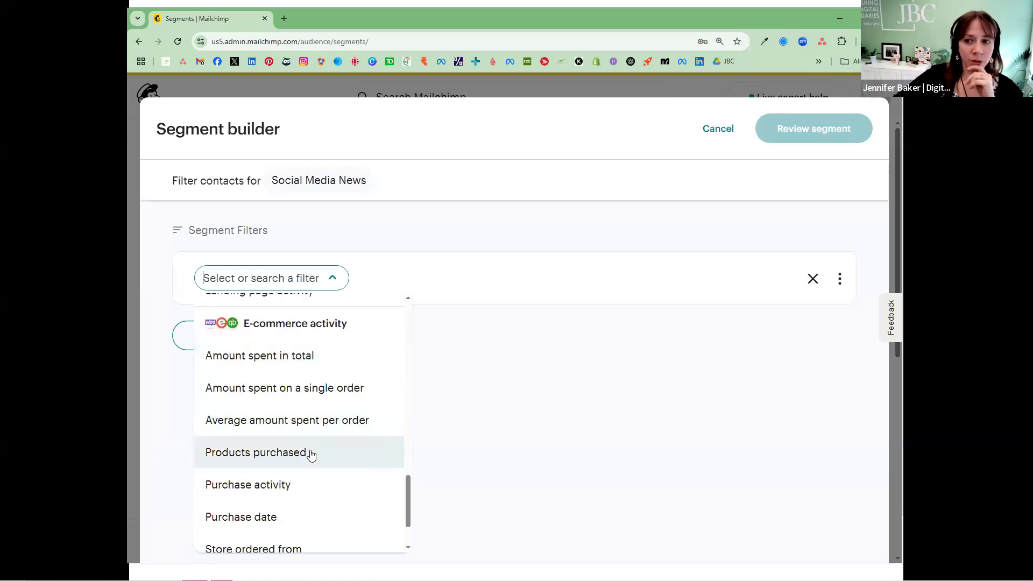
{"action": "scroll", "coordinate": [311, 456], "scroll_direction": "down", "scroll_amount": 1}
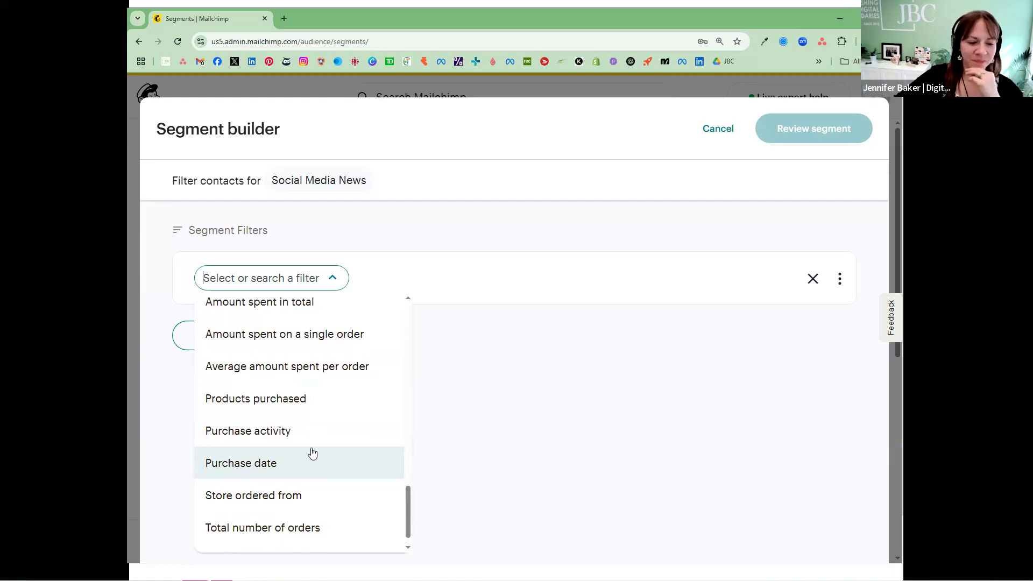
{"action": "scroll", "coordinate": [313, 453], "scroll_direction": "down", "scroll_amount": 1}
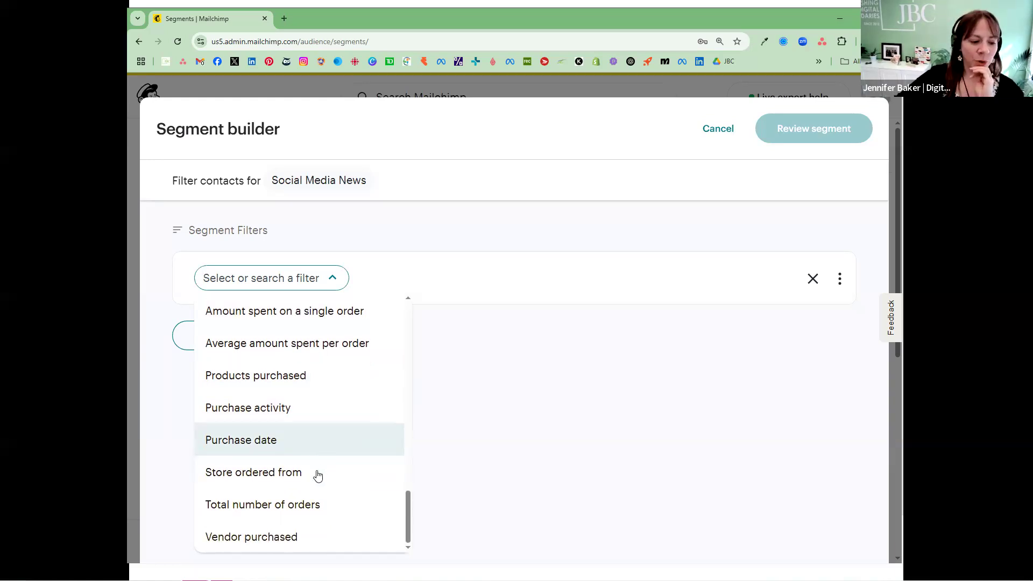
Step: Try the Email engagement and Email interaction filters, and view the interaction conditions and campaign choices
{"action": "scroll", "coordinate": [330, 448], "scroll_direction": "up", "scroll_amount": 5}
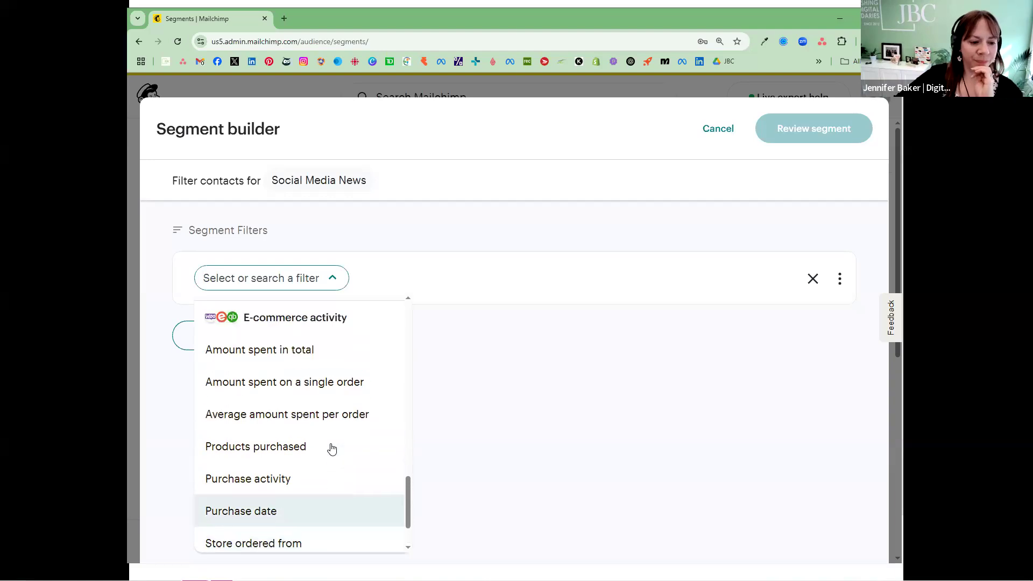
{"action": "scroll", "coordinate": [296, 407], "scroll_direction": "up", "scroll_amount": 2}
{"action": "left_click", "coordinate": [277, 428]}
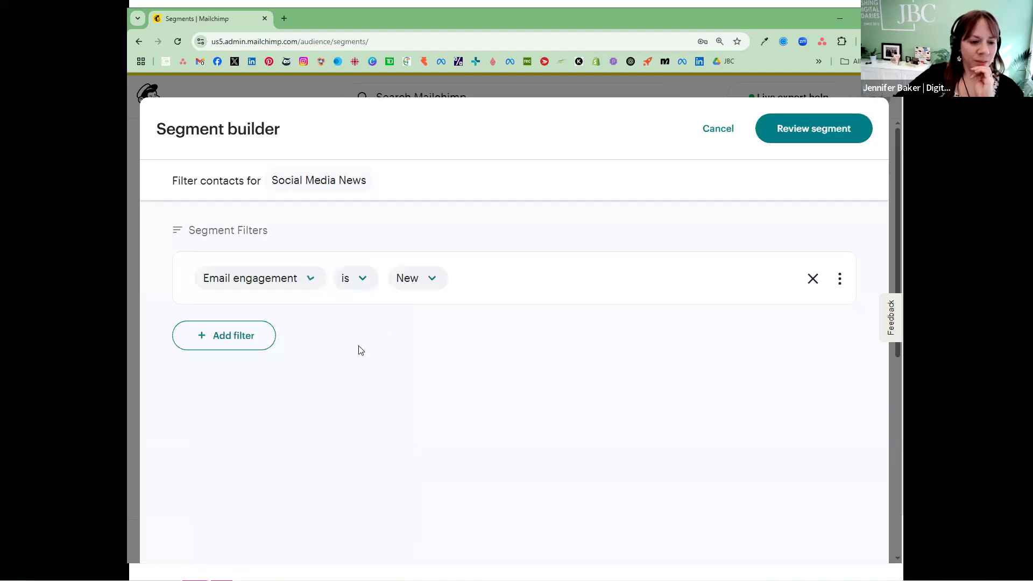
{"action": "scroll", "coordinate": [285, 401], "scroll_direction": "down", "scroll_amount": 10}
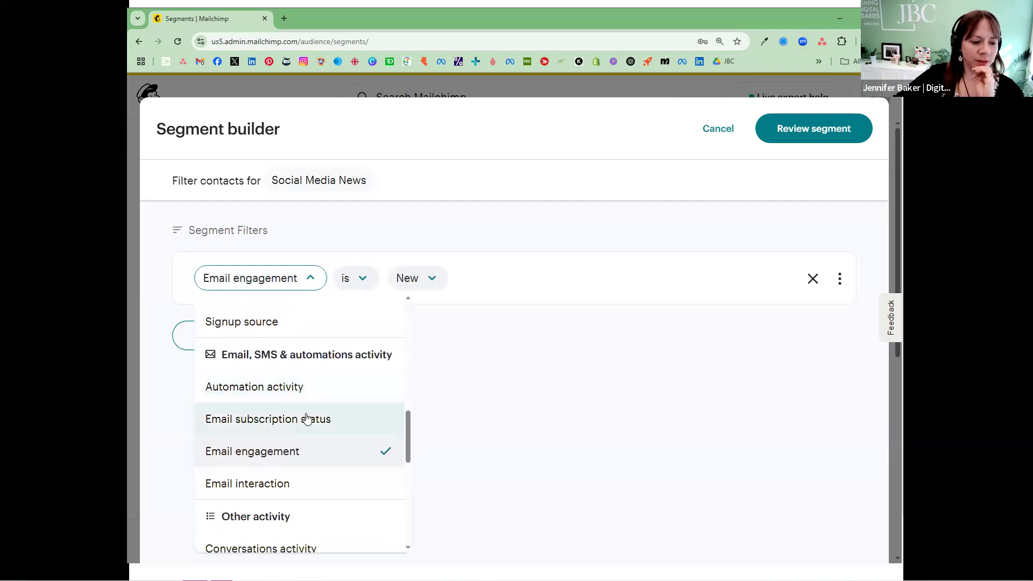
{"action": "left_click", "coordinate": [296, 483]}
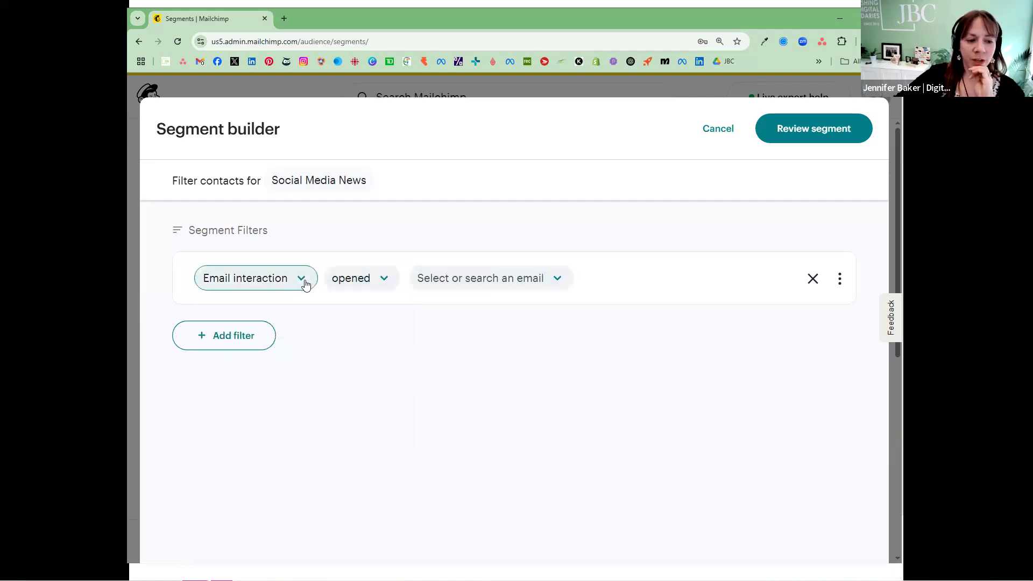
{"action": "left_click", "coordinate": [365, 275]}
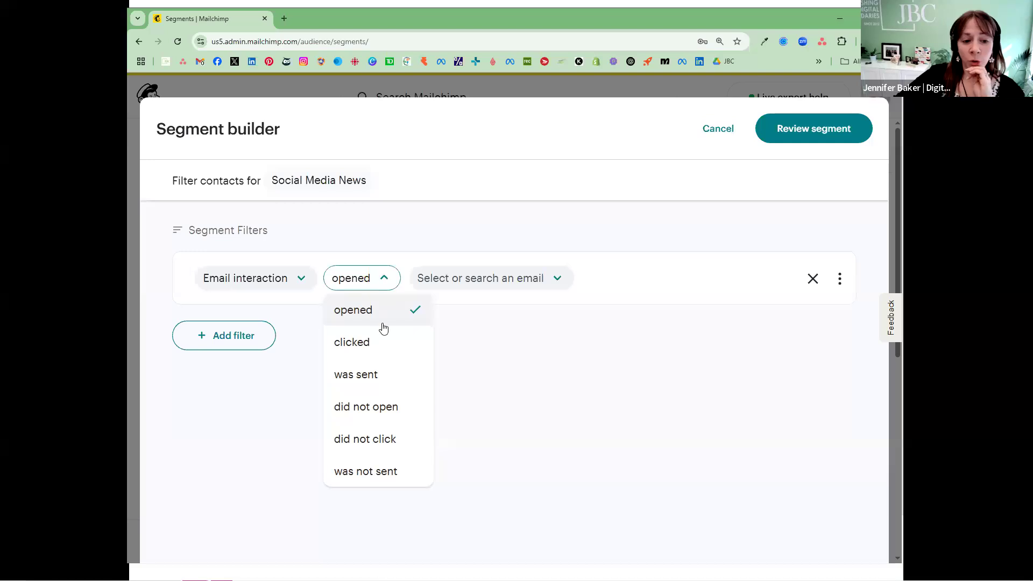
{"action": "left_click", "coordinate": [554, 284]}
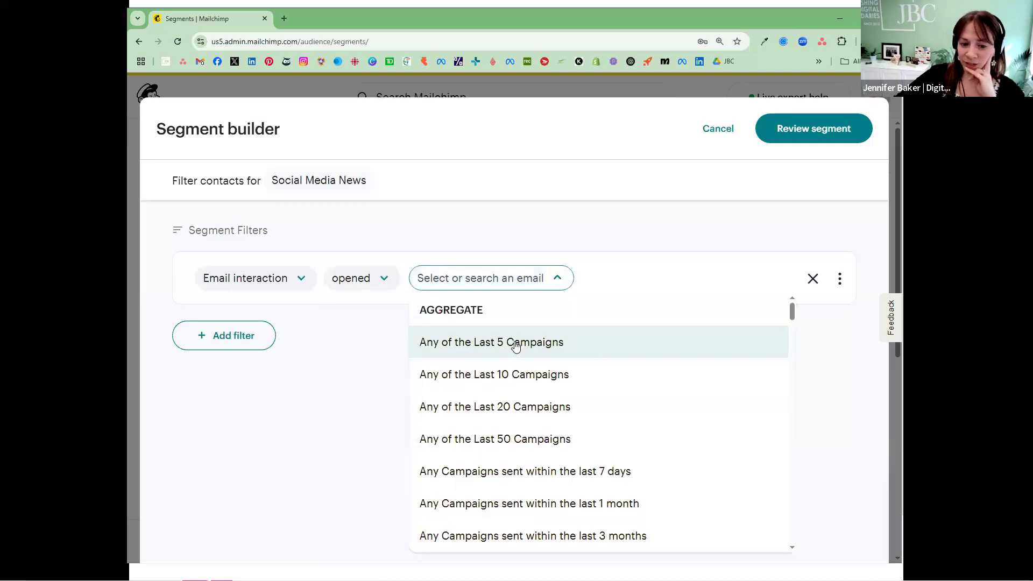
Step: Set the email interaction condition to "did not open" and open its list of emails
{"action": "left_click", "coordinate": [334, 286]}
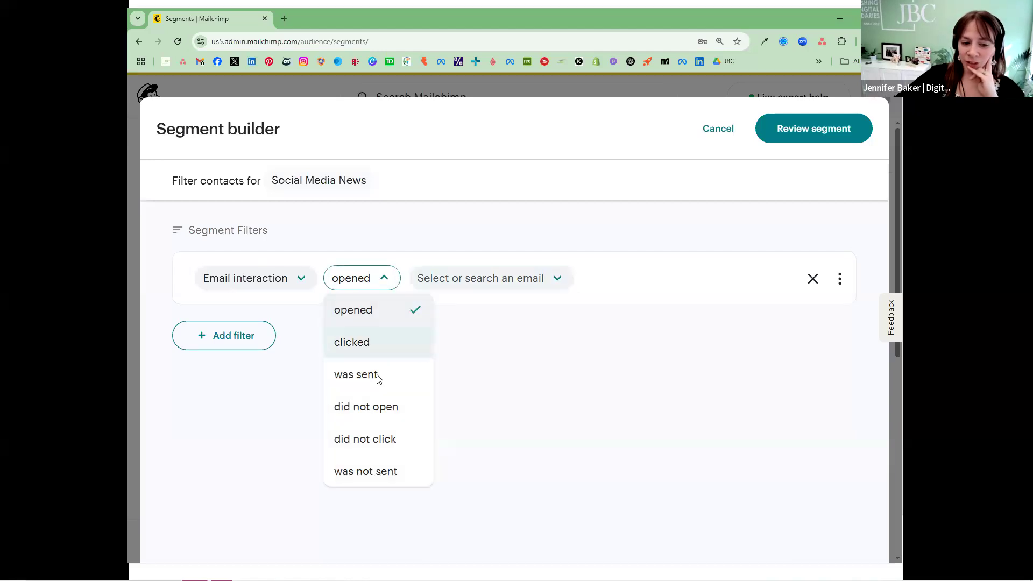
{"action": "left_click", "coordinate": [383, 404]}
{"action": "left_click", "coordinate": [532, 287]}
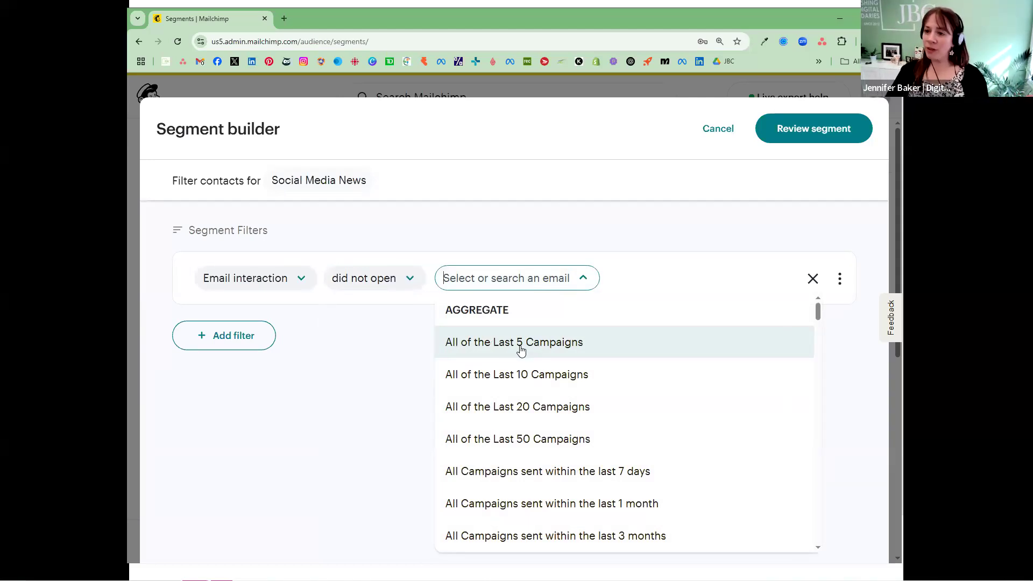
Step: Change the email interaction condition to "did not click" and look through the aggregate and sent campaigns
{"action": "left_click", "coordinate": [357, 280]}
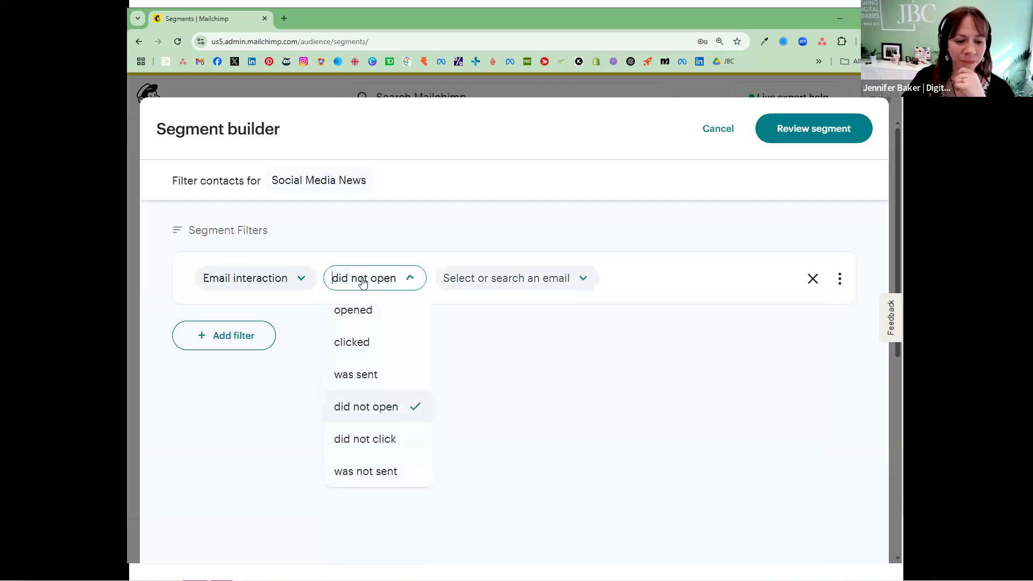
{"action": "left_click", "coordinate": [396, 446]}
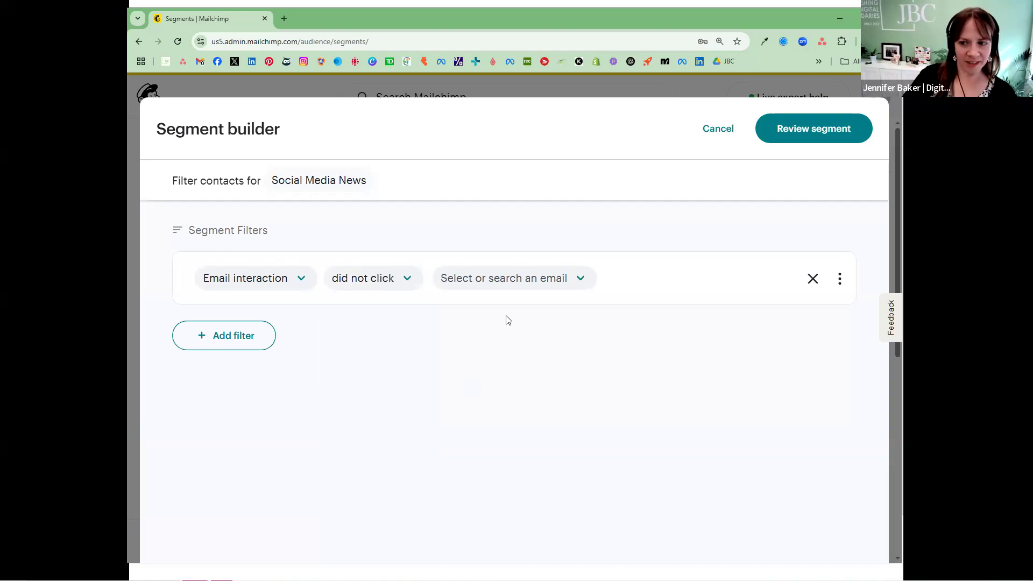
{"action": "left_click", "coordinate": [541, 287]}
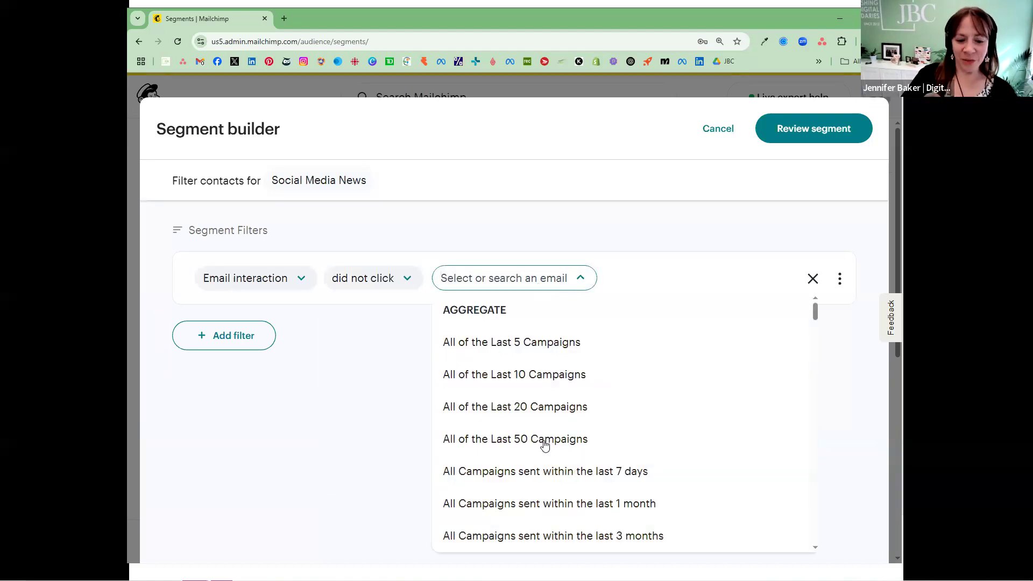
{"action": "scroll", "coordinate": [544, 404], "scroll_direction": "down", "scroll_amount": 2}
{"action": "scroll", "coordinate": [541, 377], "scroll_direction": "up", "scroll_amount": 2}
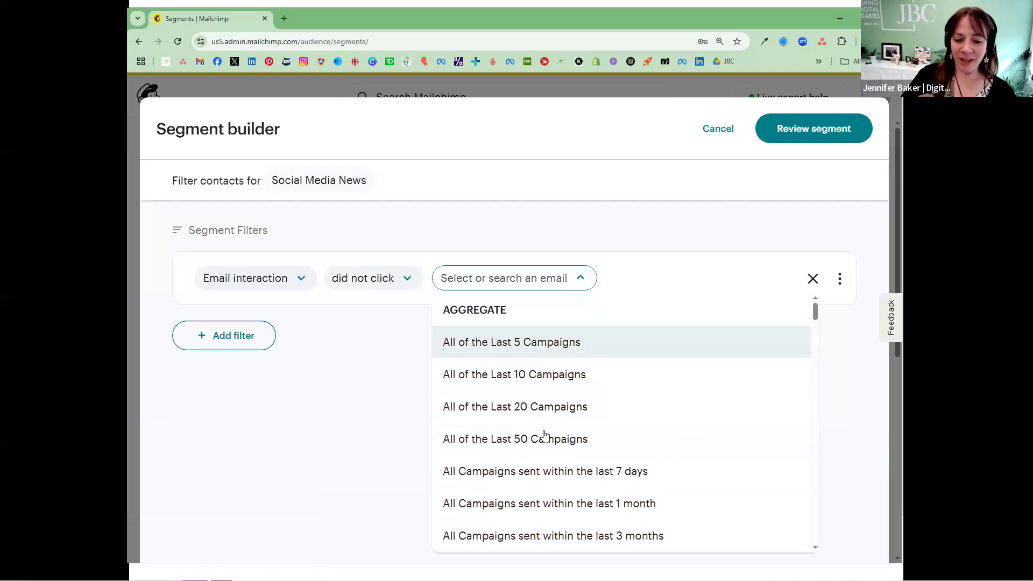
{"action": "scroll", "coordinate": [584, 425], "scroll_direction": "down", "scroll_amount": 5}
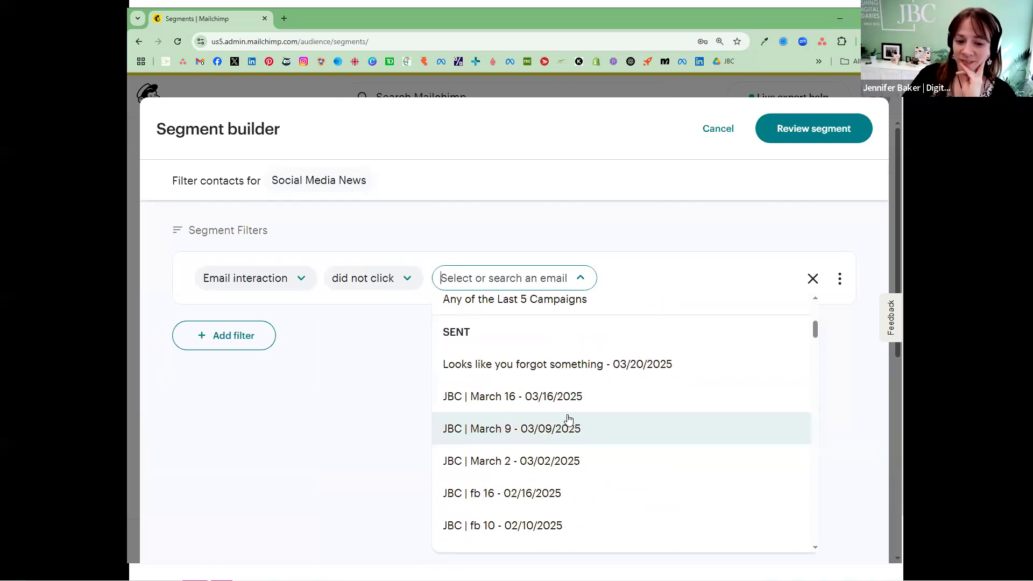
{"action": "scroll", "coordinate": [568, 418], "scroll_direction": "down", "scroll_amount": 1}
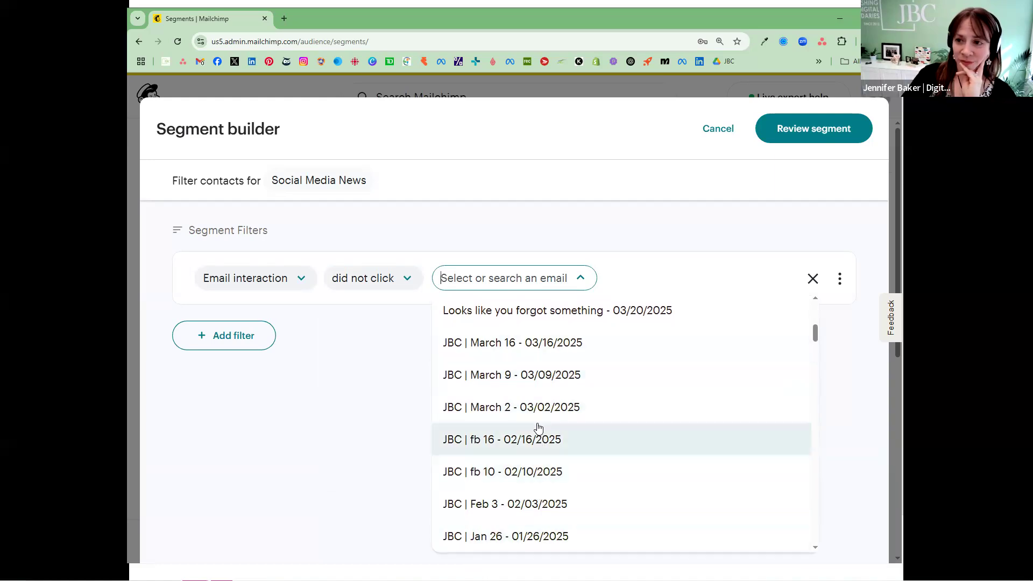
{"action": "scroll", "coordinate": [537, 428], "scroll_direction": "up", "scroll_amount": 5}
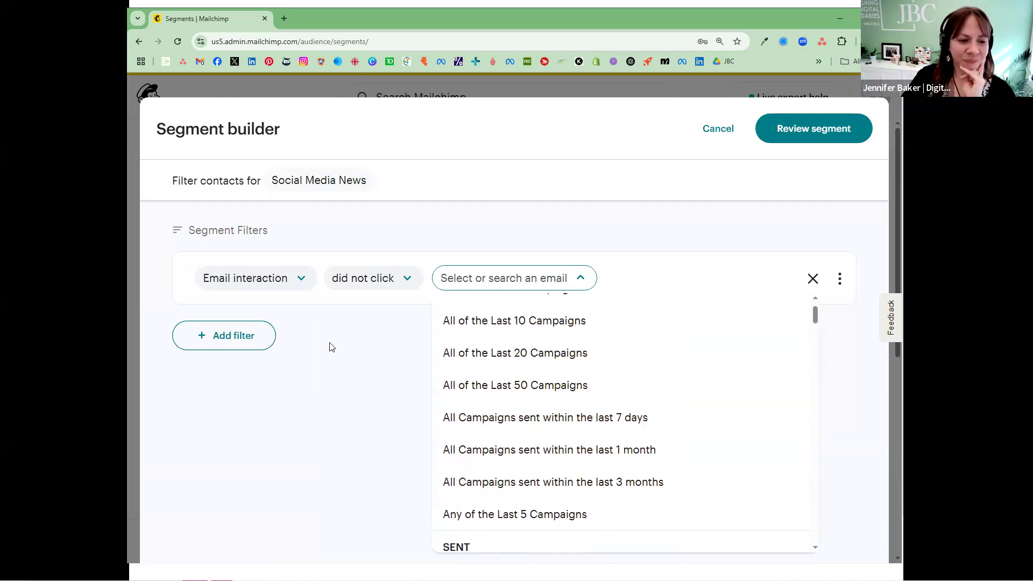
Step: Replace the Email interaction filter with the e-commerce filter Amount spent in total
{"action": "left_click", "coordinate": [305, 280]}
{"action": "left_click", "coordinate": [304, 280]}
{"action": "scroll", "coordinate": [297, 393], "scroll_direction": "down", "scroll_amount": 5}
{"action": "scroll", "coordinate": [299, 393], "scroll_direction": "down", "scroll_amount": 6}
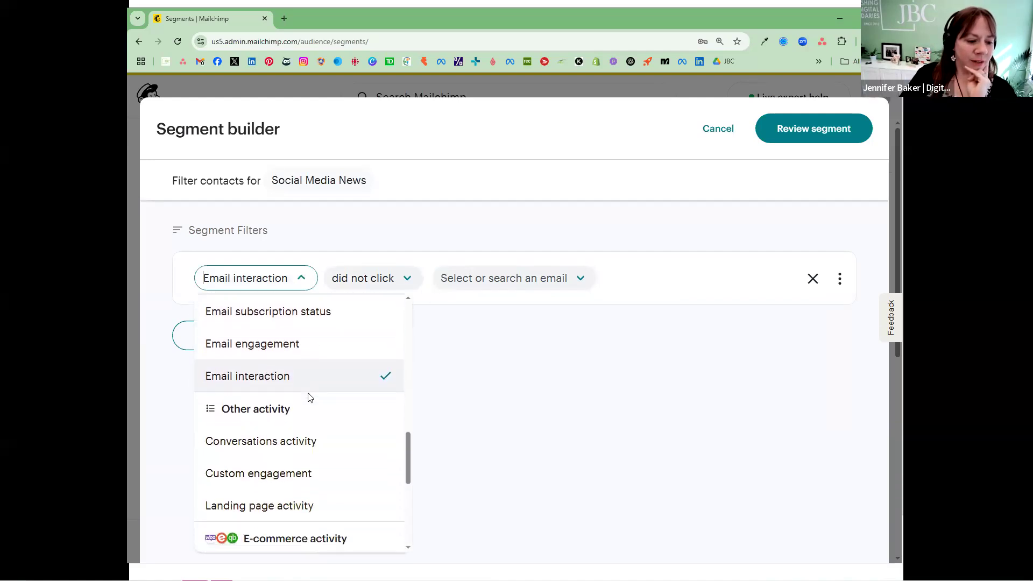
{"action": "scroll", "coordinate": [310, 401], "scroll_direction": "down", "scroll_amount": 1}
{"action": "scroll", "coordinate": [317, 411], "scroll_direction": "down", "scroll_amount": 2}
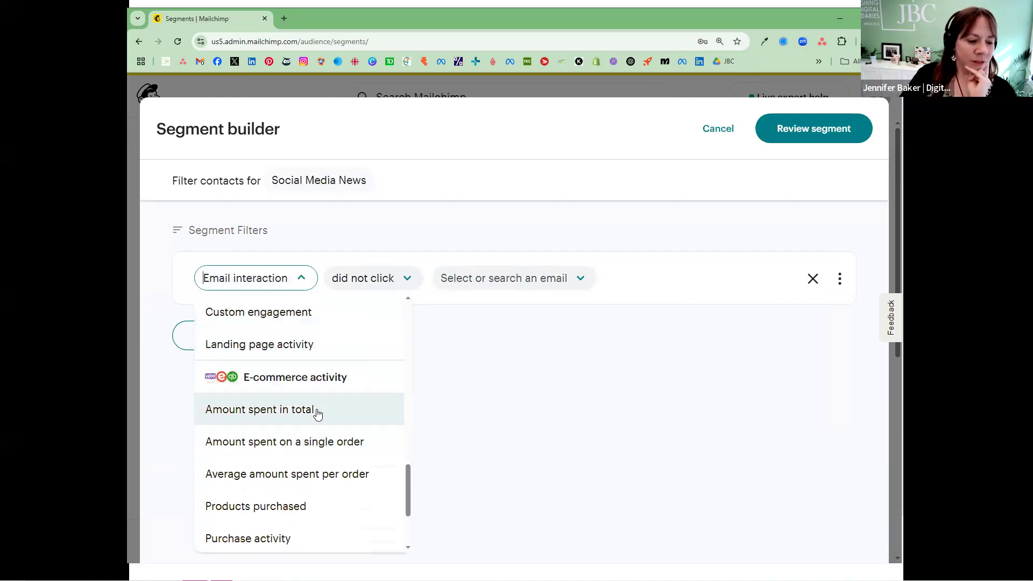
{"action": "left_click", "coordinate": [318, 413]}
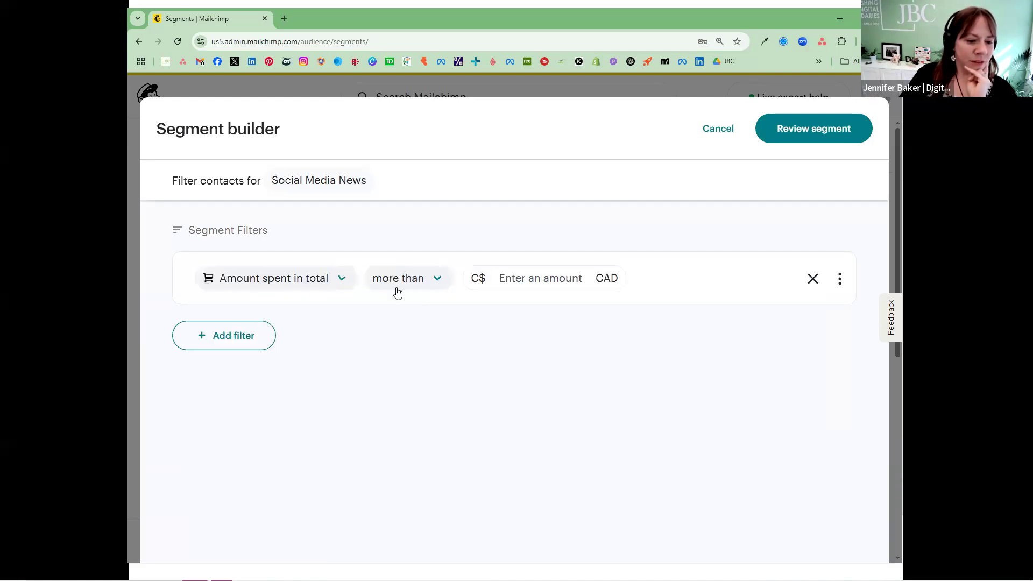
Step: Set the total amount spent to more than 5 CAD and add a second filter for Birthday
{"action": "left_click", "coordinate": [426, 286]}
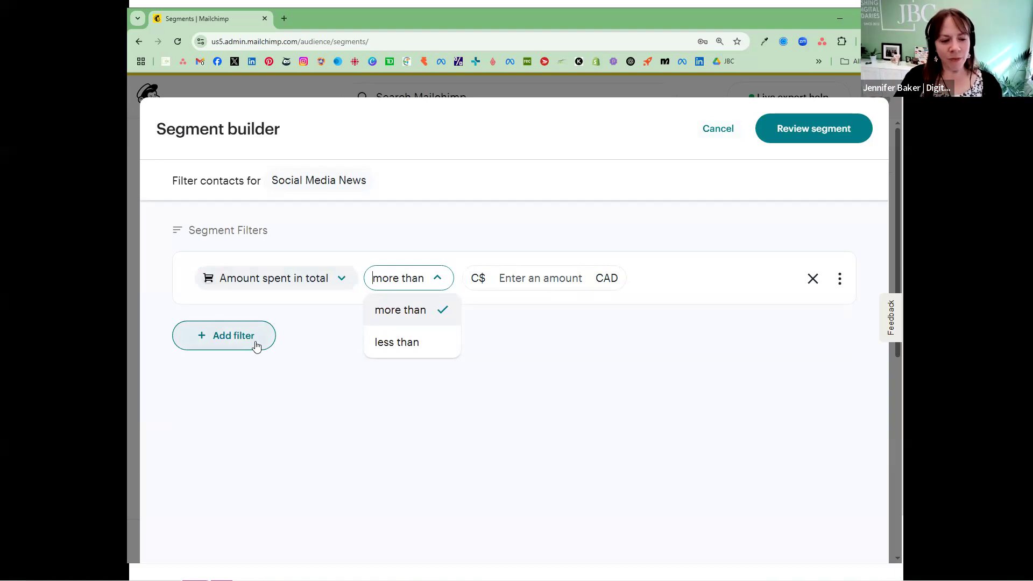
{"action": "left_click", "coordinate": [532, 279]}
{"action": "type", "text": "5"}
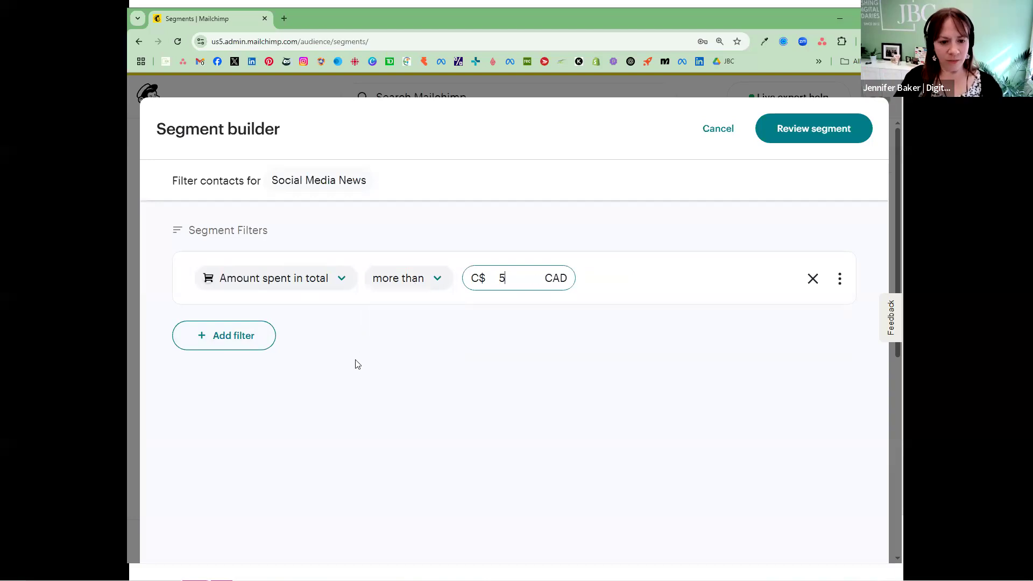
{"action": "left_click", "coordinate": [247, 338]}
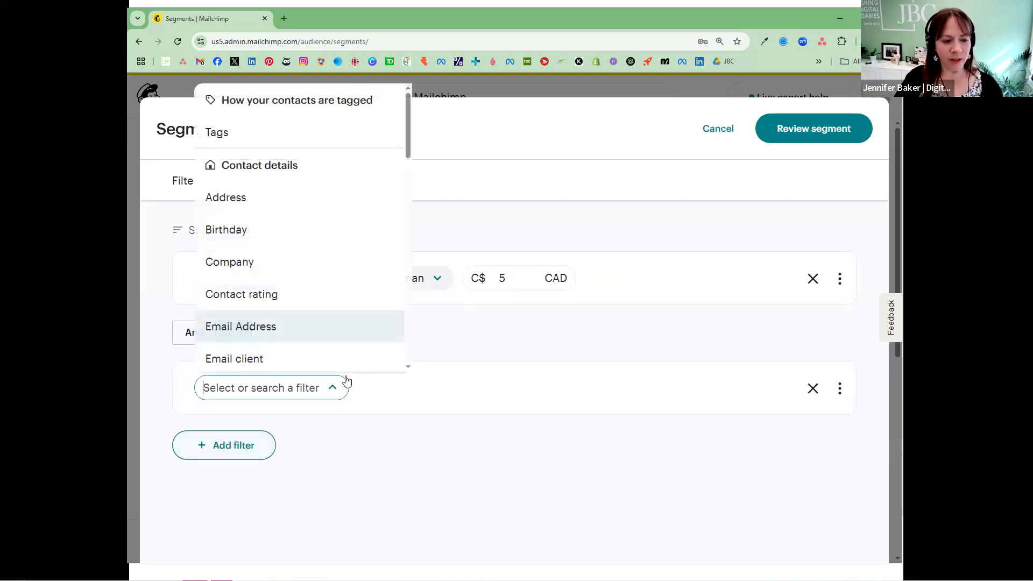
{"action": "left_click", "coordinate": [276, 239]}
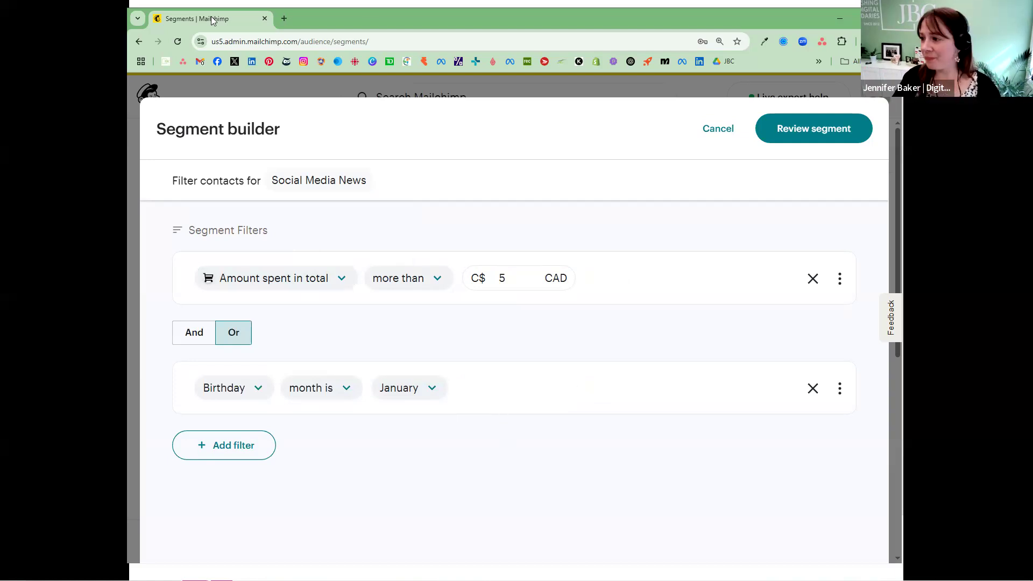
Step: Switch to the presentation and advance to the slide on Mailchimp's prebuilt segments
{"action": "left_click", "coordinate": [840, 19]}
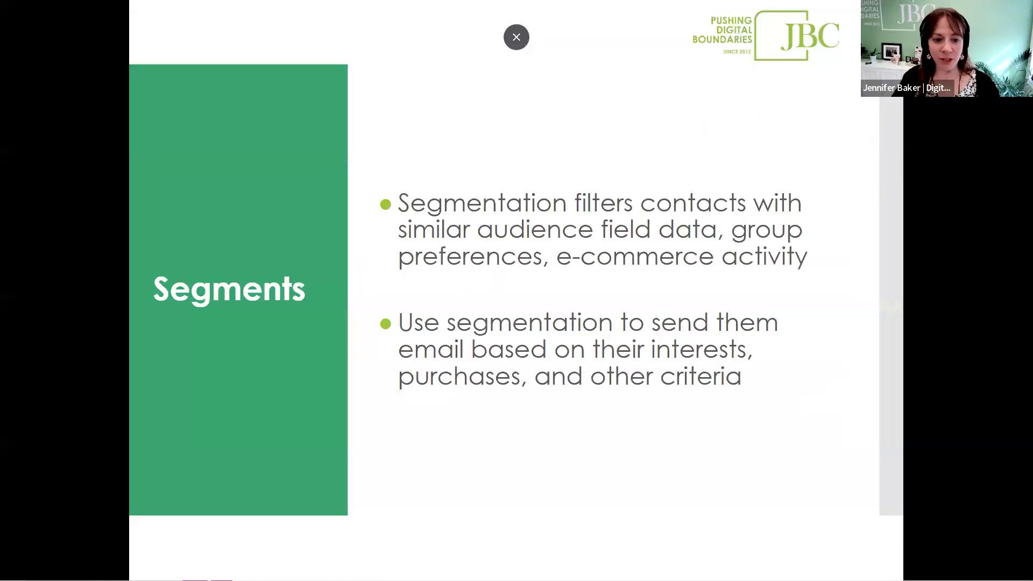
{"action": "left_click", "coordinate": [723, 322]}
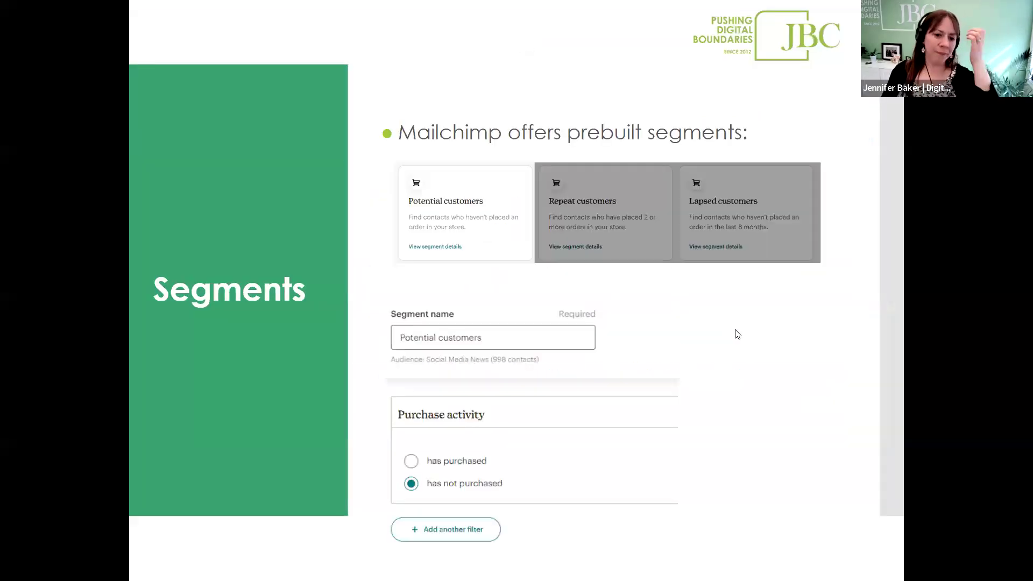
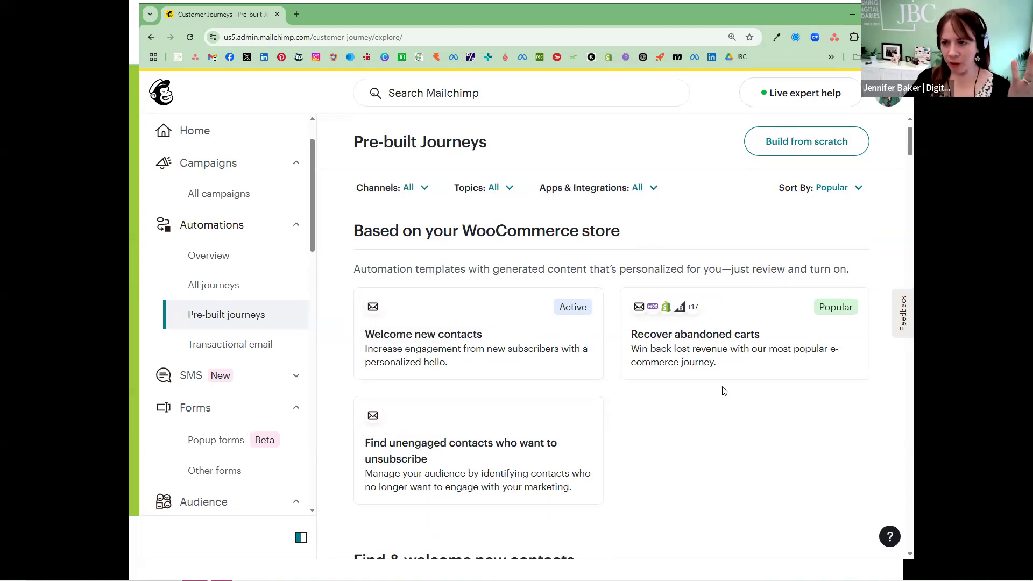
Step: Browse the pre-built journeys and start a new journey from the Celebrate customer birthdays template for the Social Media News audience
{"action": "scroll", "coordinate": [715, 366], "scroll_direction": "down", "scroll_amount": 1}
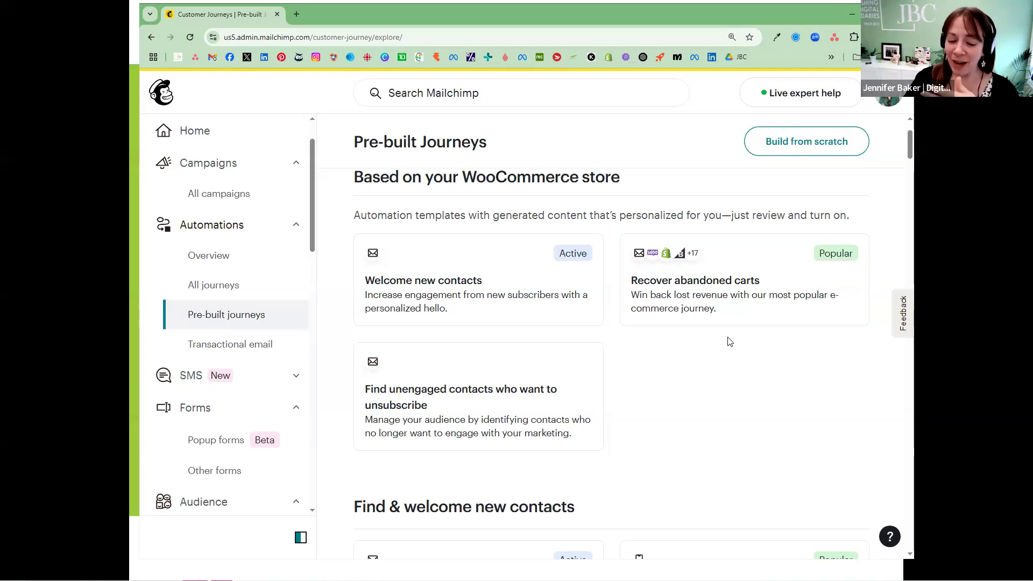
{"action": "scroll", "coordinate": [712, 339], "scroll_direction": "down", "scroll_amount": 3}
{"action": "scroll", "coordinate": [711, 338], "scroll_direction": "down", "scroll_amount": 6}
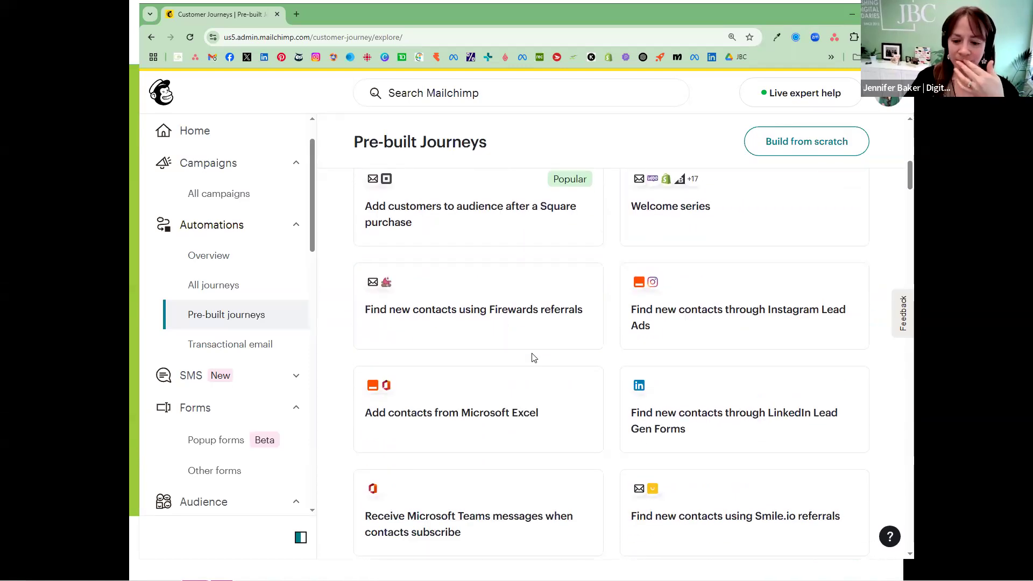
{"action": "scroll", "coordinate": [533, 356], "scroll_direction": "down", "scroll_amount": 3}
{"action": "scroll", "coordinate": [501, 354], "scroll_direction": "down", "scroll_amount": 1}
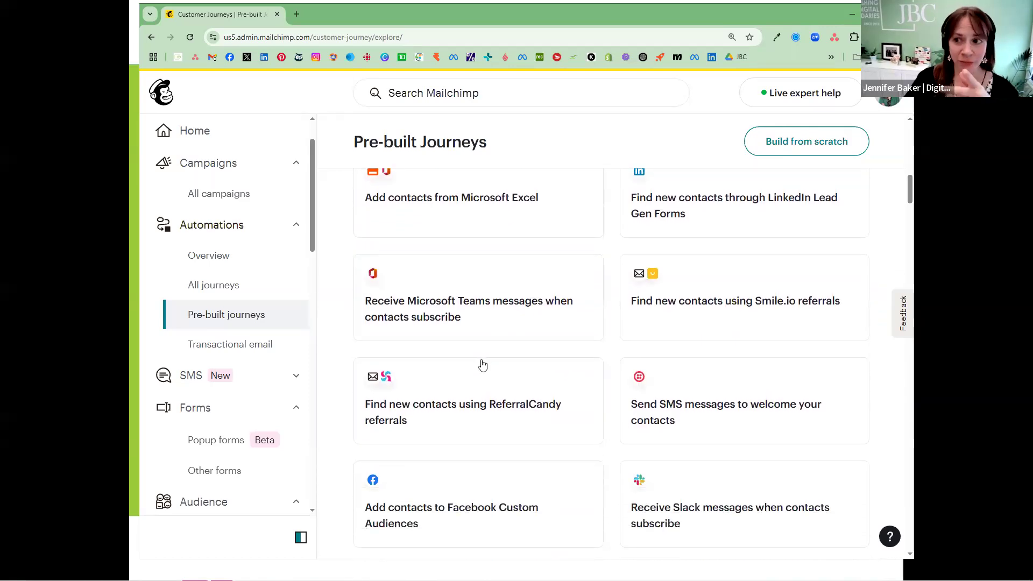
{"action": "scroll", "coordinate": [488, 353], "scroll_direction": "down", "scroll_amount": 4}
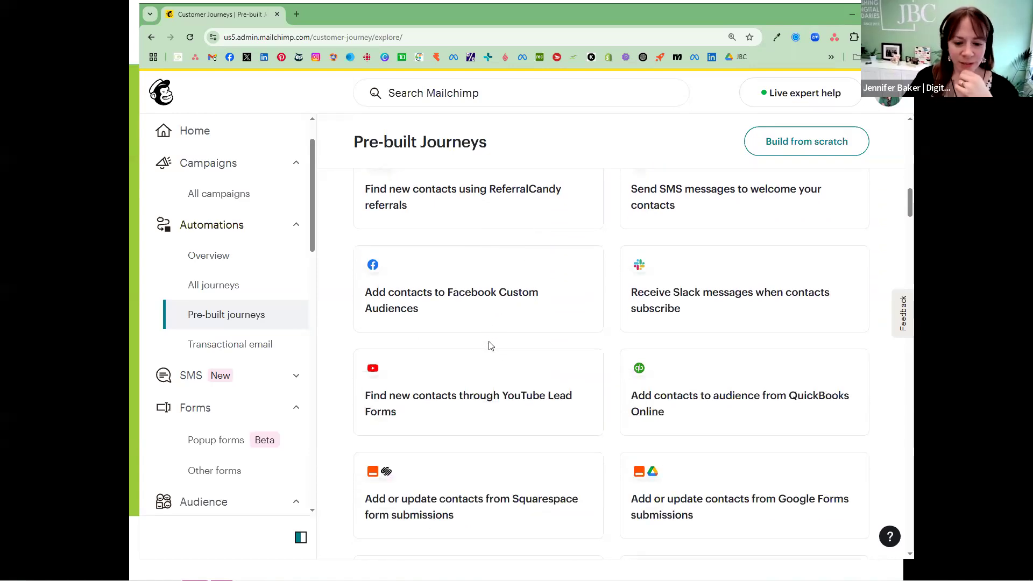
{"action": "scroll", "coordinate": [491, 345], "scroll_direction": "down", "scroll_amount": 9}
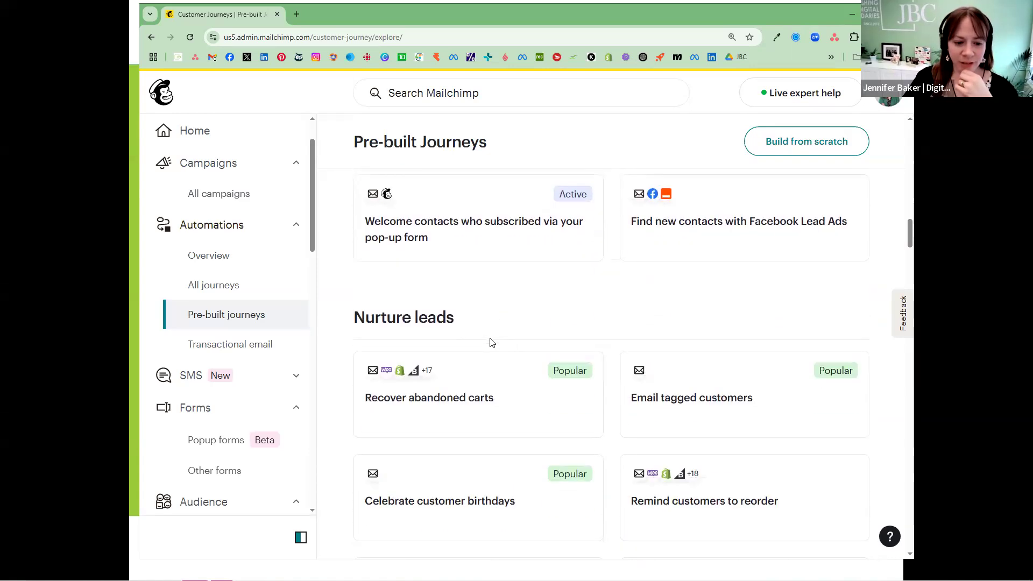
{"action": "scroll", "coordinate": [490, 342], "scroll_direction": "down", "scroll_amount": 3}
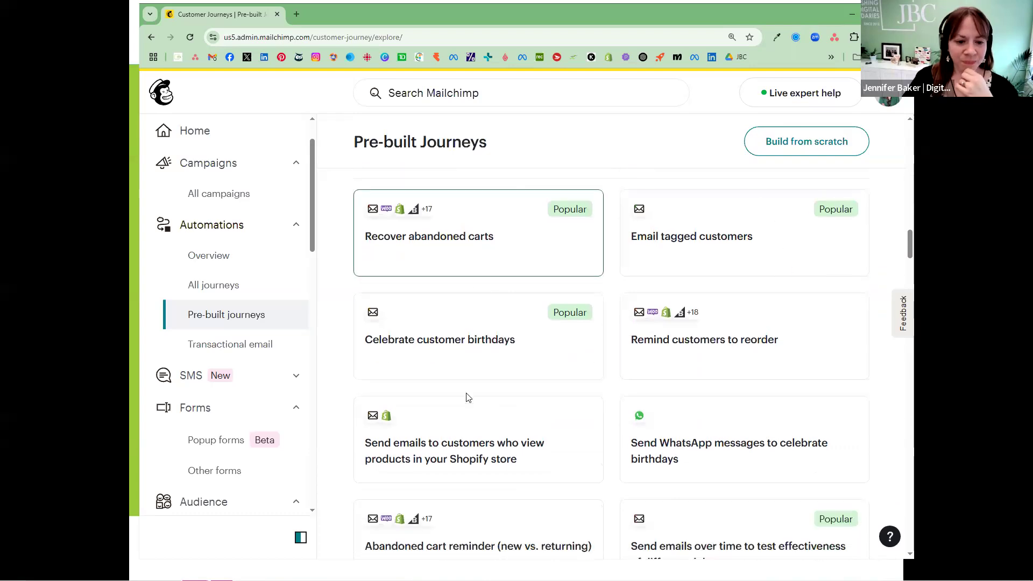
{"action": "left_click", "coordinate": [467, 340]}
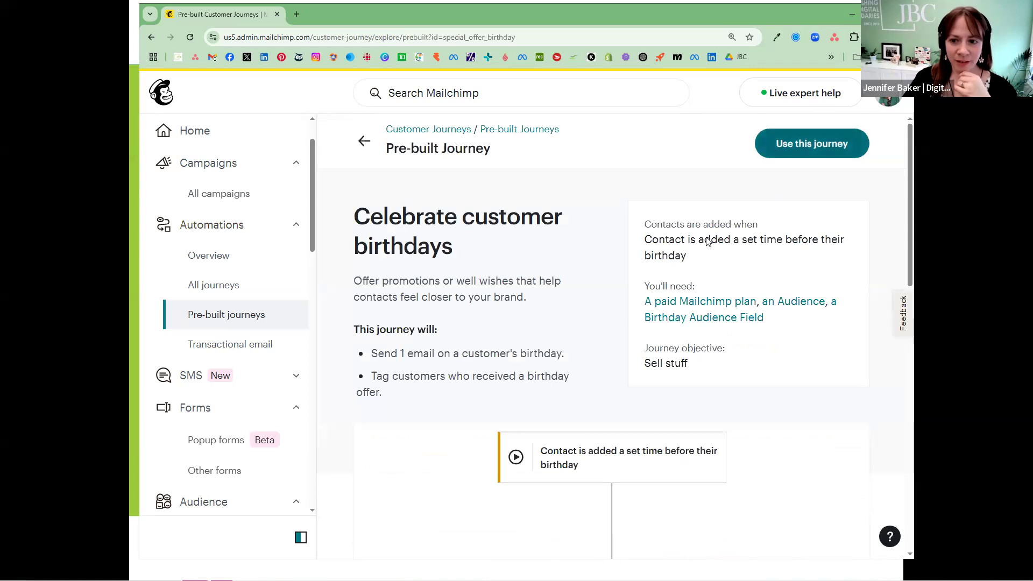
{"action": "left_click", "coordinate": [812, 143]}
{"action": "left_click", "coordinate": [766, 385]}
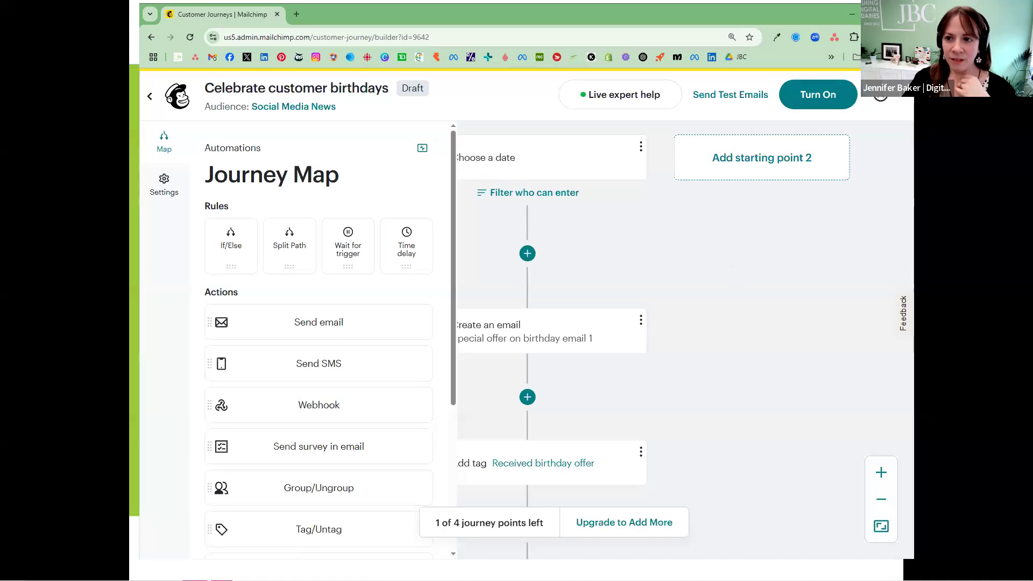
Step: Set the journey's starting point to 5 days before the date in the Birthday field and save it
{"action": "left_click", "coordinate": [877, 15]}
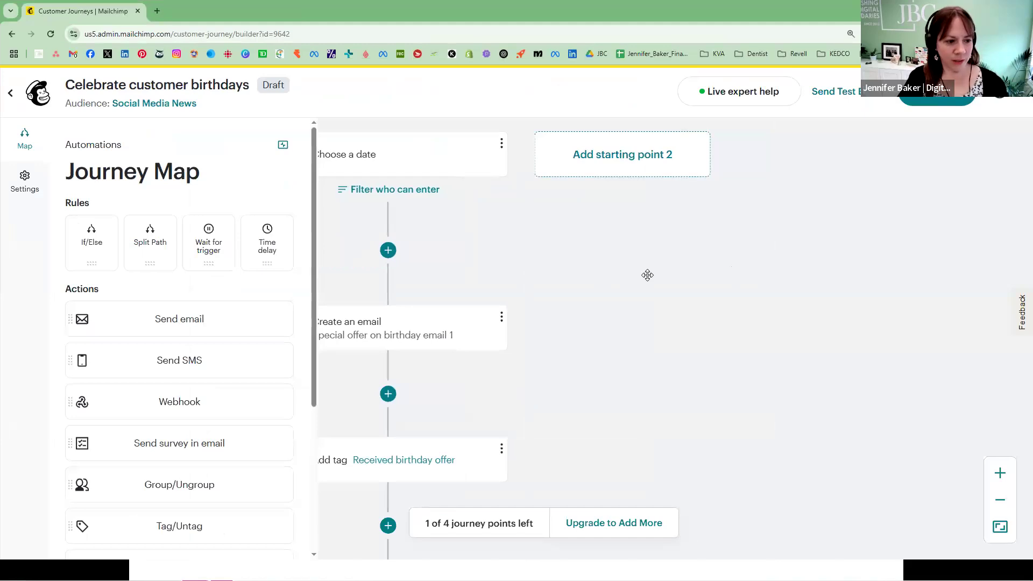
{"action": "scroll", "coordinate": [648, 275], "scroll_direction": "down", "scroll_amount": 2}
{"action": "scroll", "coordinate": [633, 272], "scroll_direction": "down", "scroll_amount": 3}
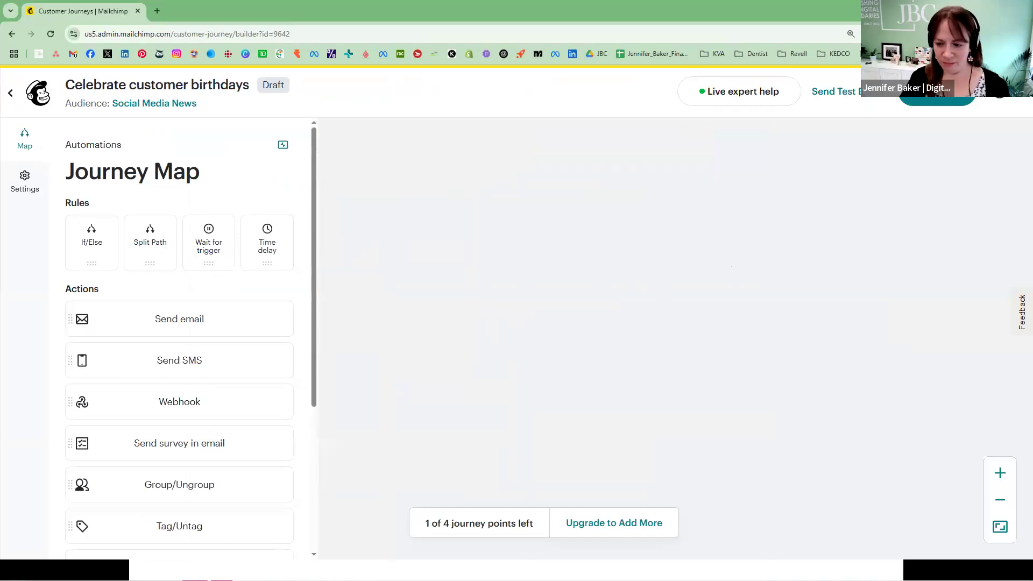
{"action": "left_click", "coordinate": [1001, 526]}
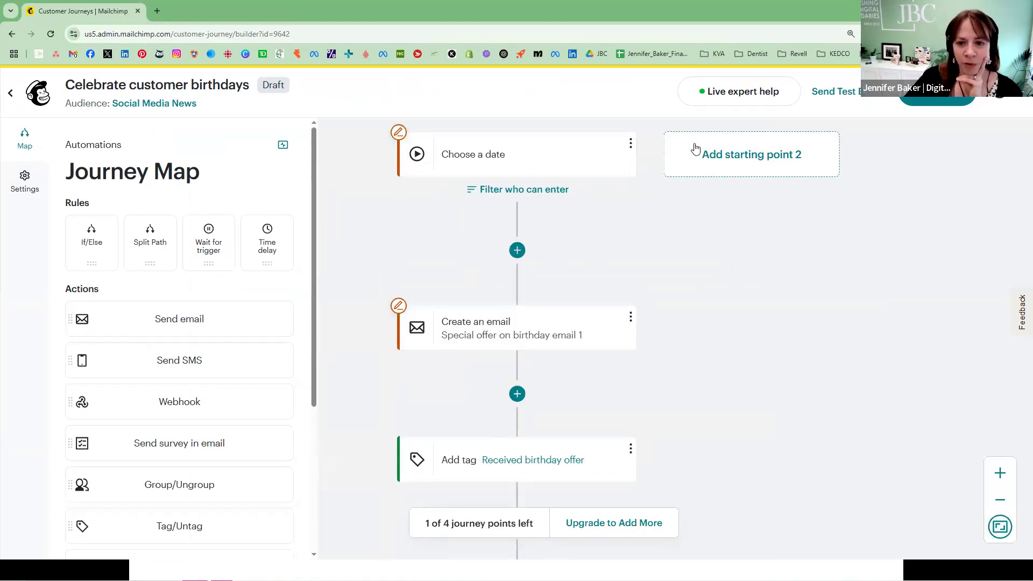
{"action": "left_click", "coordinate": [473, 156]}
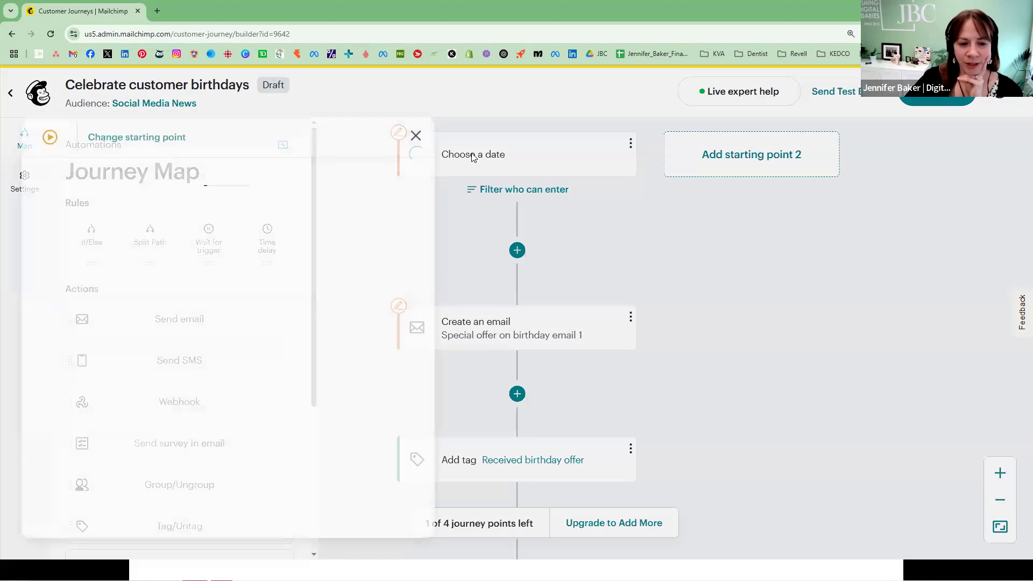
{"action": "left_click", "coordinate": [137, 243]}
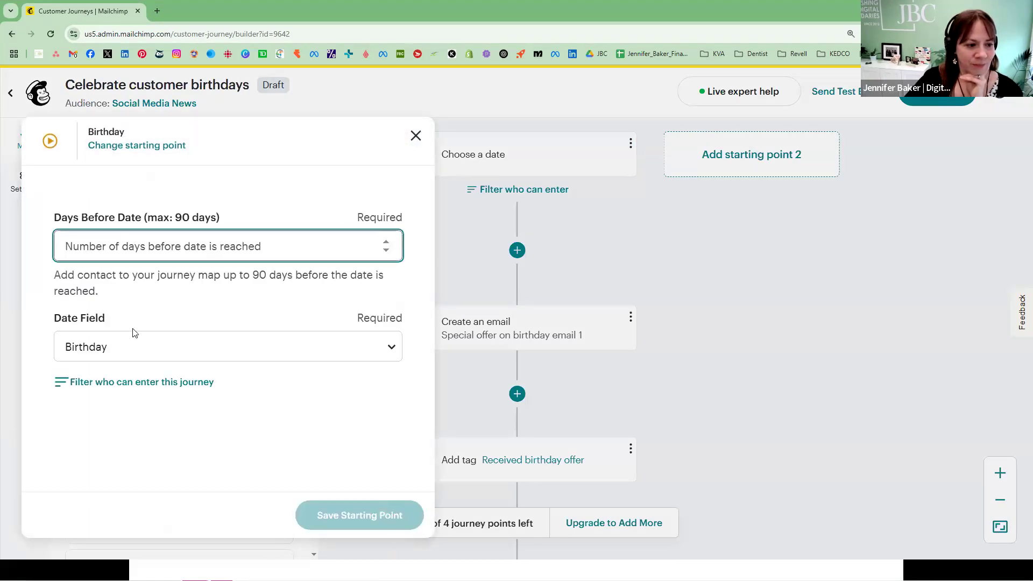
{"action": "left_click", "coordinate": [120, 351]}
{"action": "left_click", "coordinate": [110, 341]}
{"action": "left_click", "coordinate": [135, 253]}
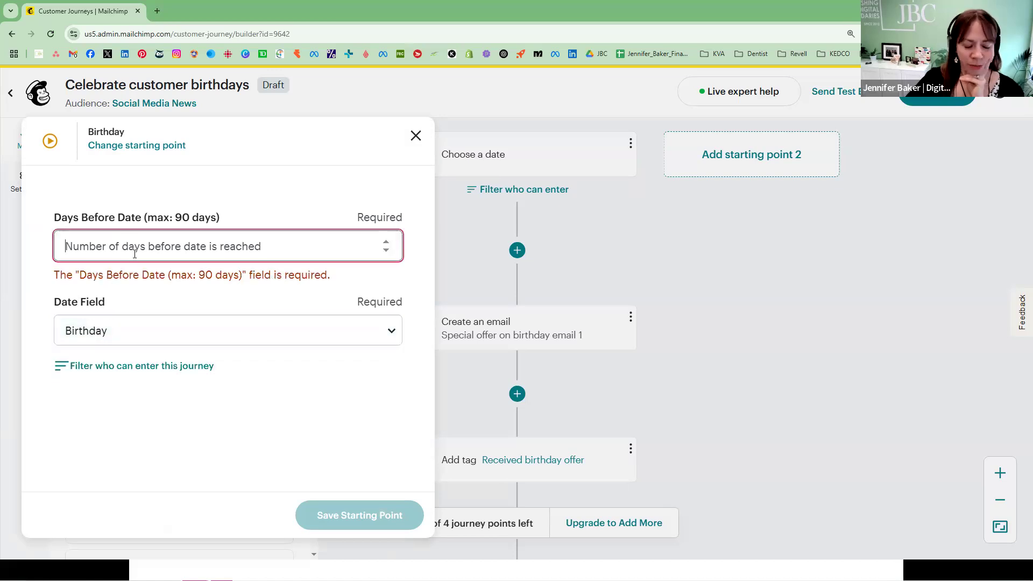
{"action": "type", "text": "5"}
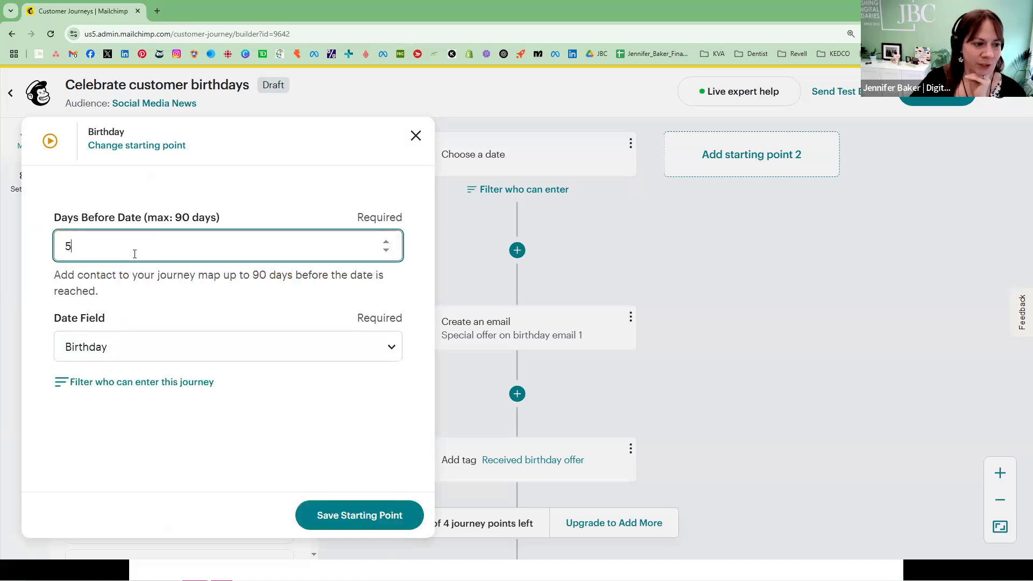
{"action": "left_click", "coordinate": [358, 511]}
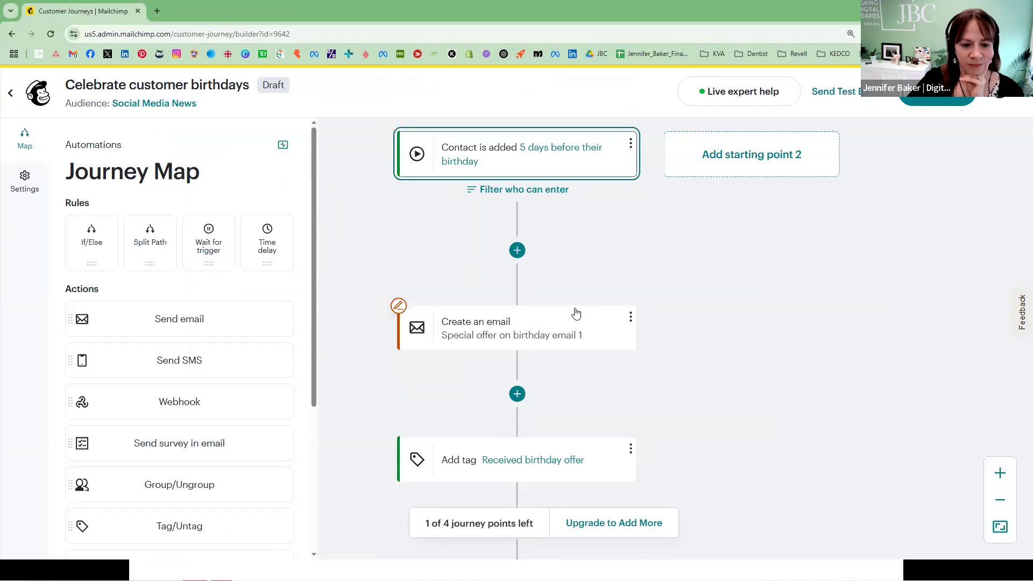
Step: Review the birthday email's settings and delete the Special offer on birthday email 1 action from the journey
{"action": "left_click", "coordinate": [472, 332]}
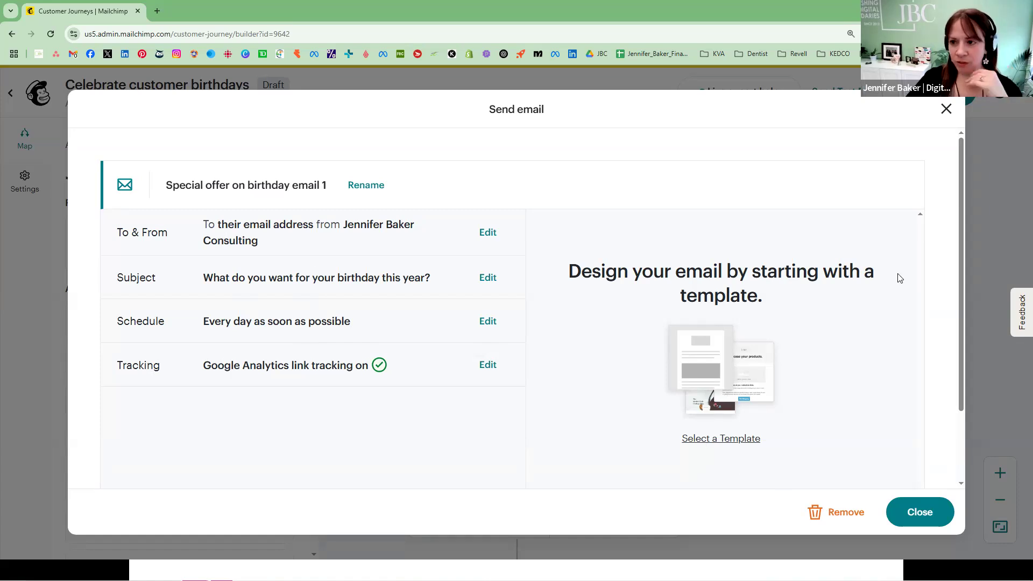
{"action": "left_click", "coordinate": [845, 511]}
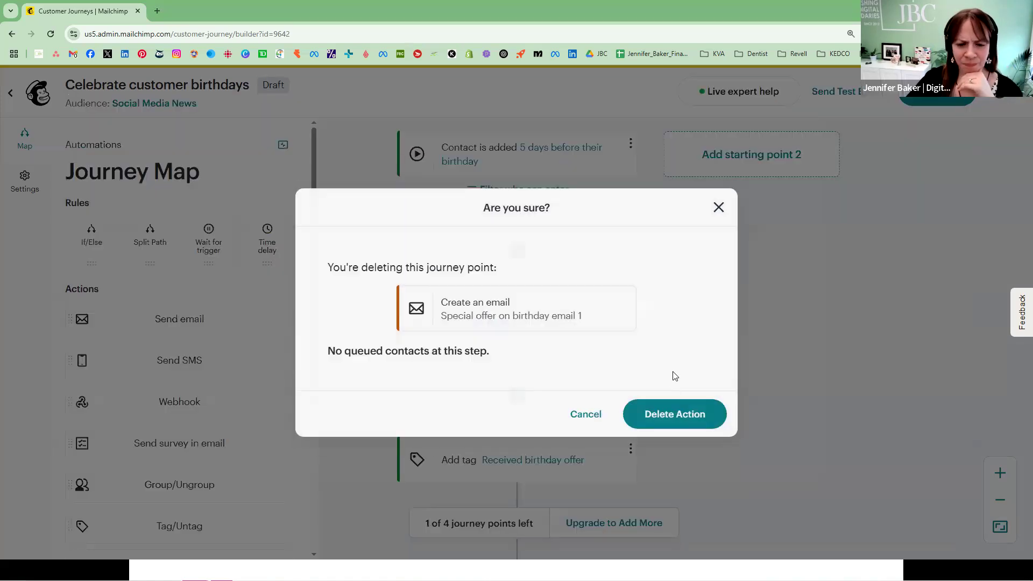
{"action": "left_click", "coordinate": [717, 205]}
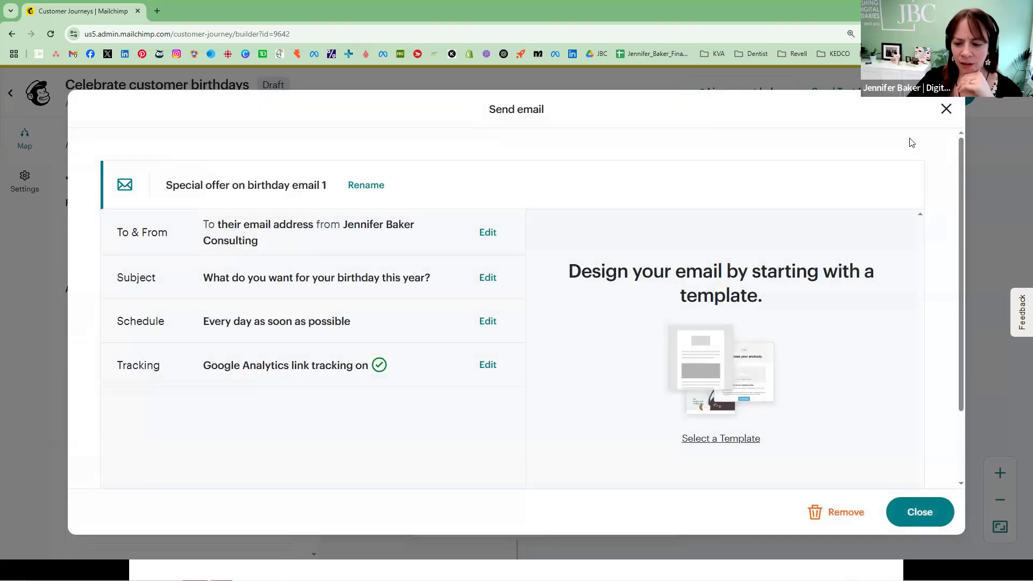
{"action": "left_click", "coordinate": [839, 511]}
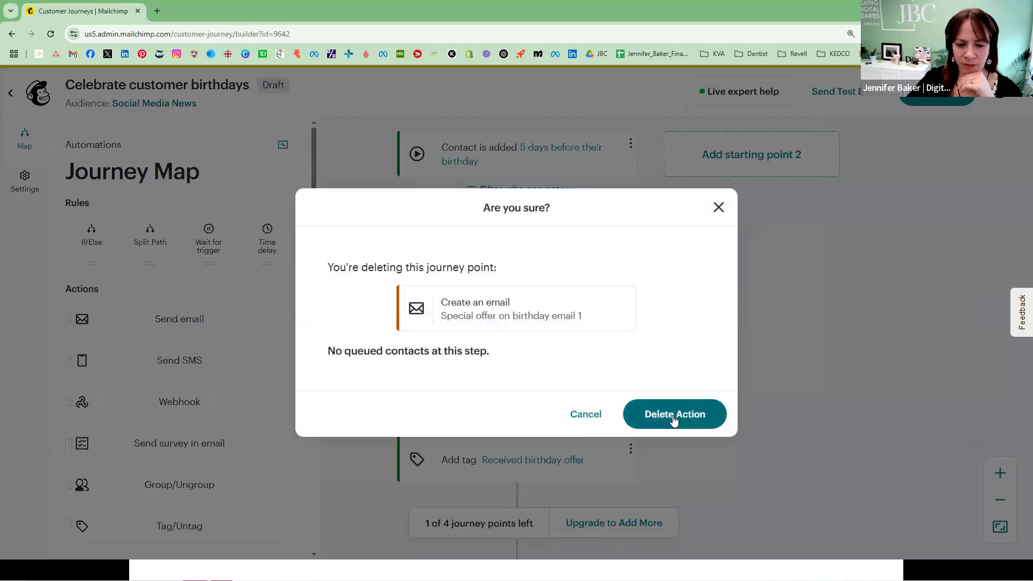
{"action": "left_click", "coordinate": [668, 415]}
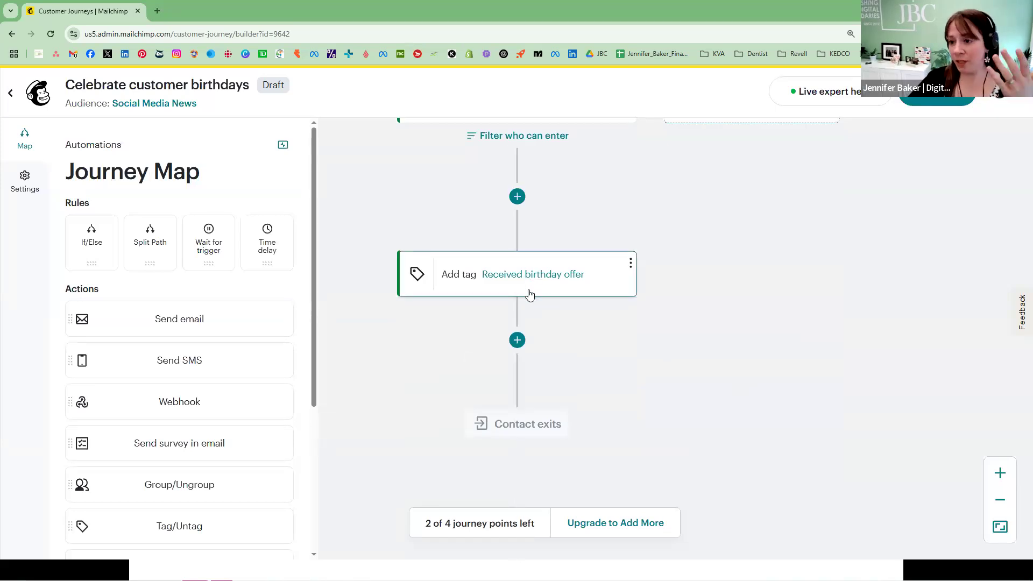
Step: Add a time delay between the starting point and the Received birthday offer tag
{"action": "scroll", "coordinate": [649, 315], "scroll_direction": "up", "scroll_amount": 4}
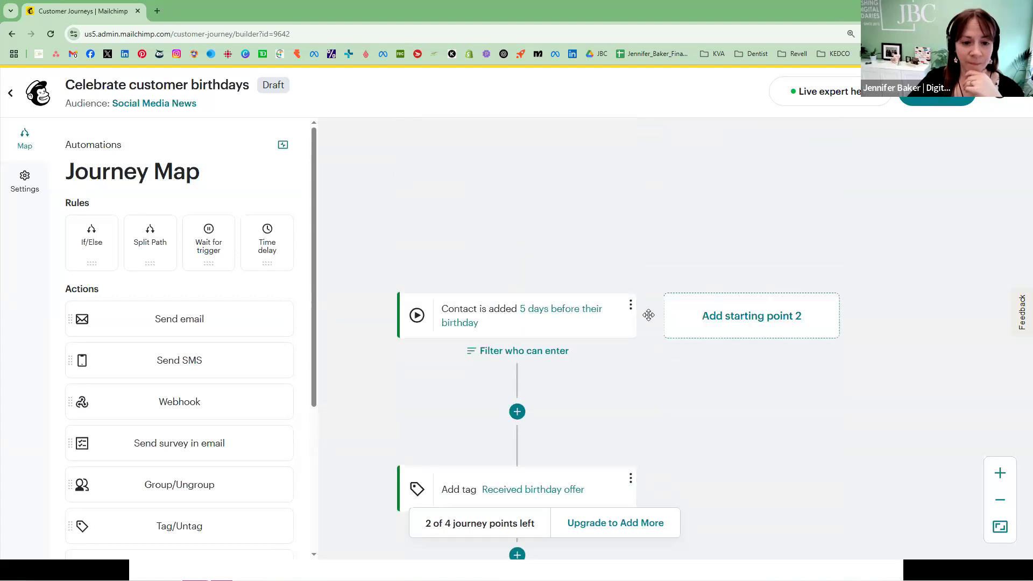
{"action": "scroll", "coordinate": [648, 314], "scroll_direction": "down", "scroll_amount": 1}
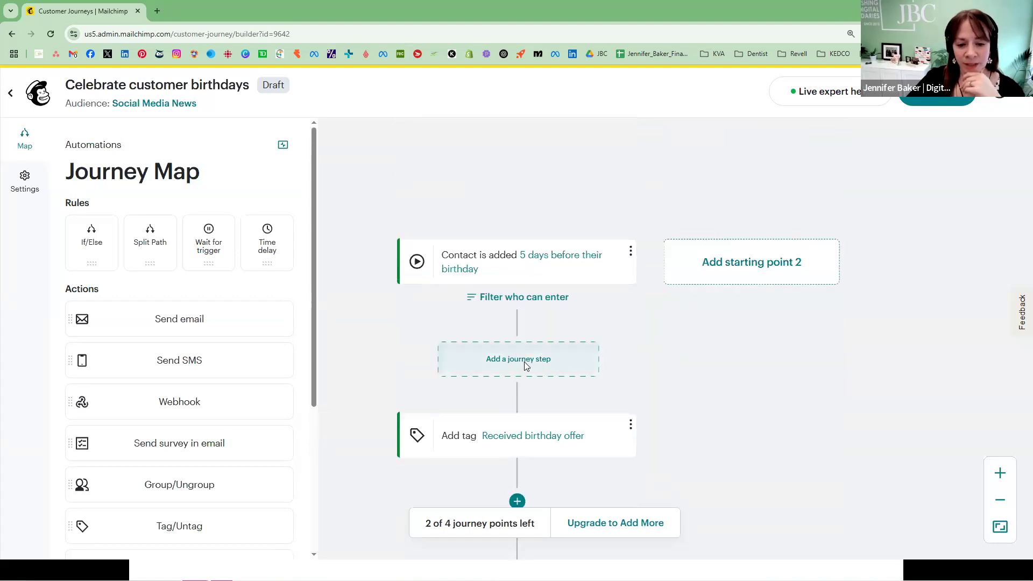
{"action": "left_click", "coordinate": [525, 363]}
{"action": "left_click", "coordinate": [669, 330]}
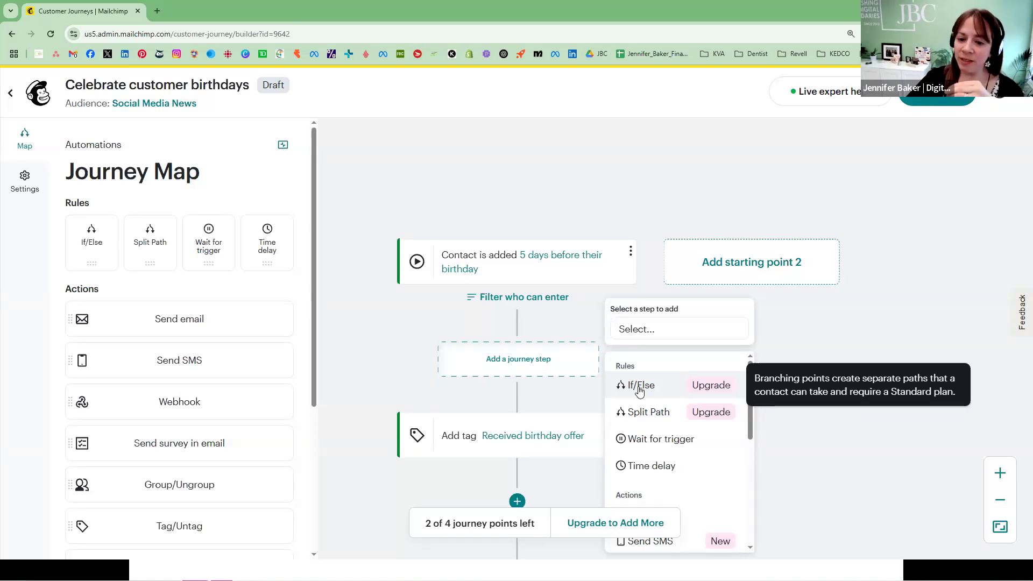
{"action": "scroll", "coordinate": [643, 390], "scroll_direction": "down", "scroll_amount": 1}
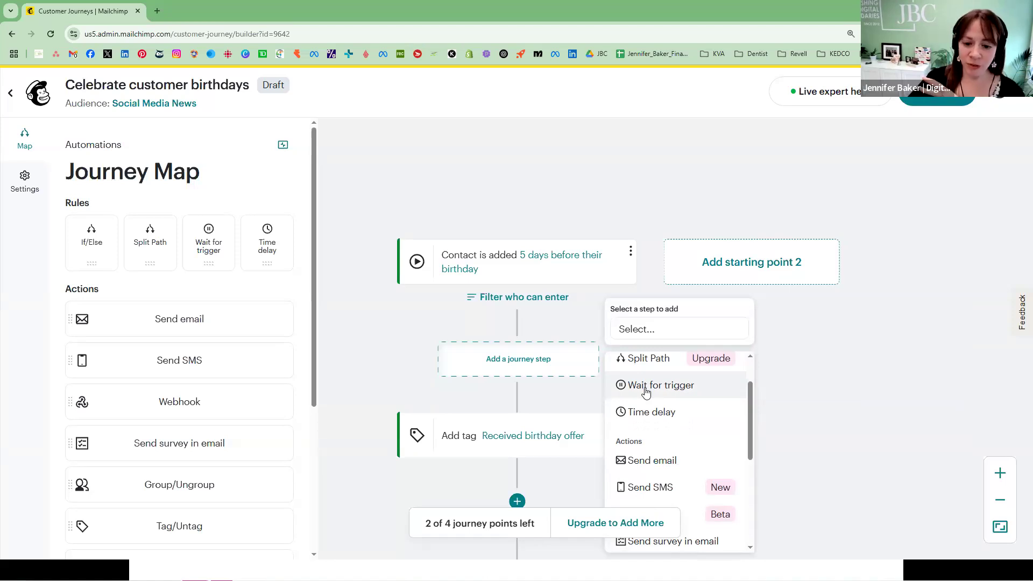
{"action": "scroll", "coordinate": [646, 392], "scroll_direction": "down", "scroll_amount": 1}
{"action": "left_click", "coordinate": [654, 360]}
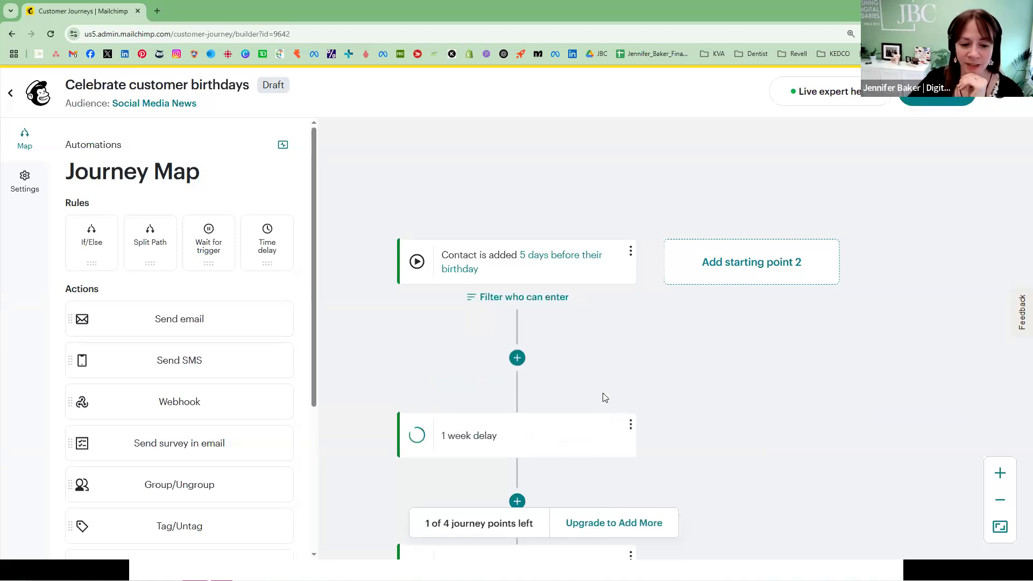
Step: Try hours and weeks as the time delay's unit and remove the delay from the journey
{"action": "left_click", "coordinate": [208, 230]}
{"action": "left_click", "coordinate": [209, 230]}
{"action": "left_click", "coordinate": [207, 254]}
{"action": "left_click", "coordinate": [214, 238]}
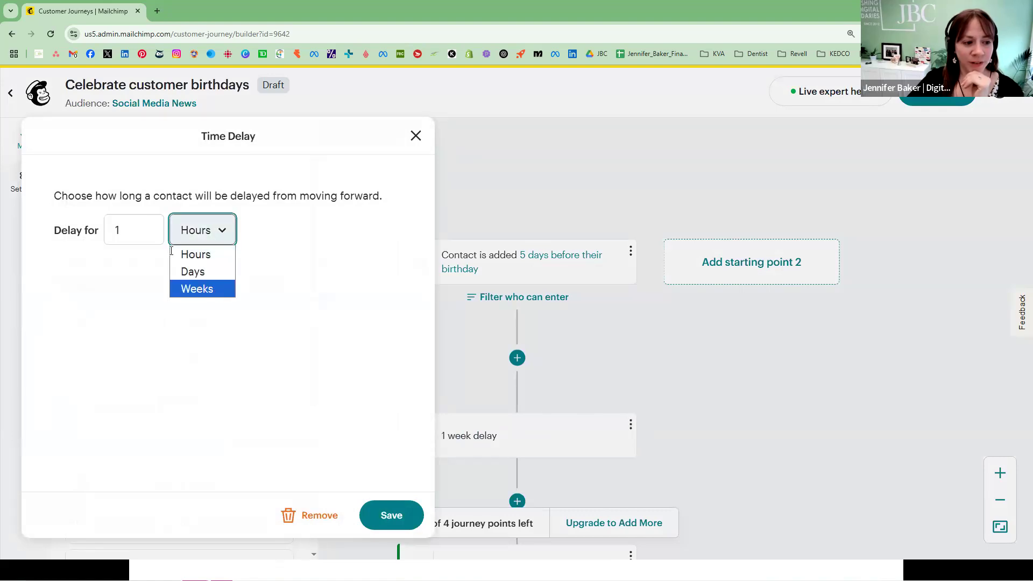
{"action": "left_click", "coordinate": [199, 289]}
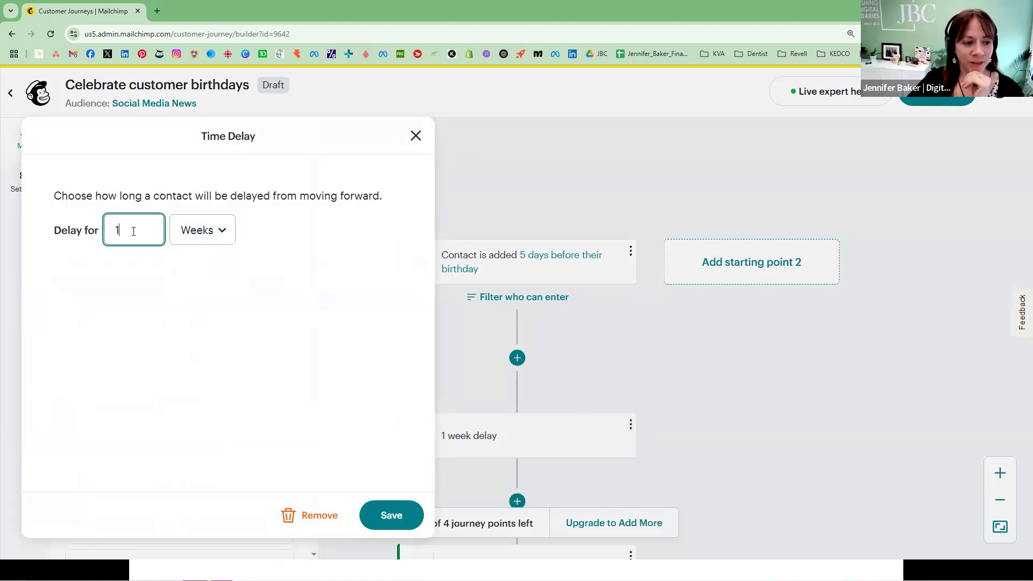
{"action": "left_click", "coordinate": [320, 517]}
{"action": "left_click", "coordinate": [646, 405]}
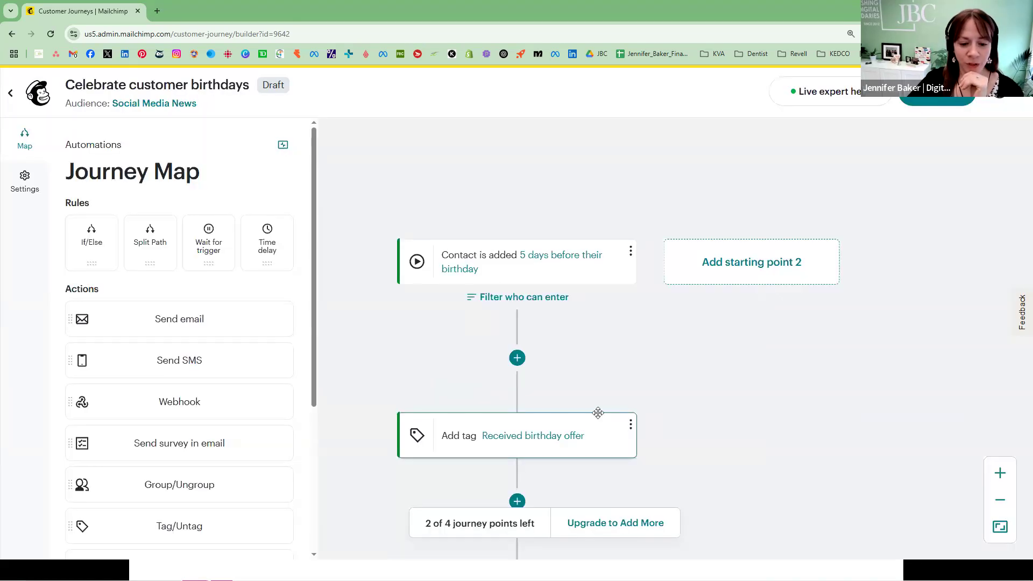
Step: Look through the step types that can be added before the birthday offer tag, and return to the journeys overview
{"action": "left_click", "coordinate": [521, 360]}
{"action": "left_click", "coordinate": [633, 336]}
{"action": "scroll", "coordinate": [664, 433], "scroll_direction": "down", "scroll_amount": 2}
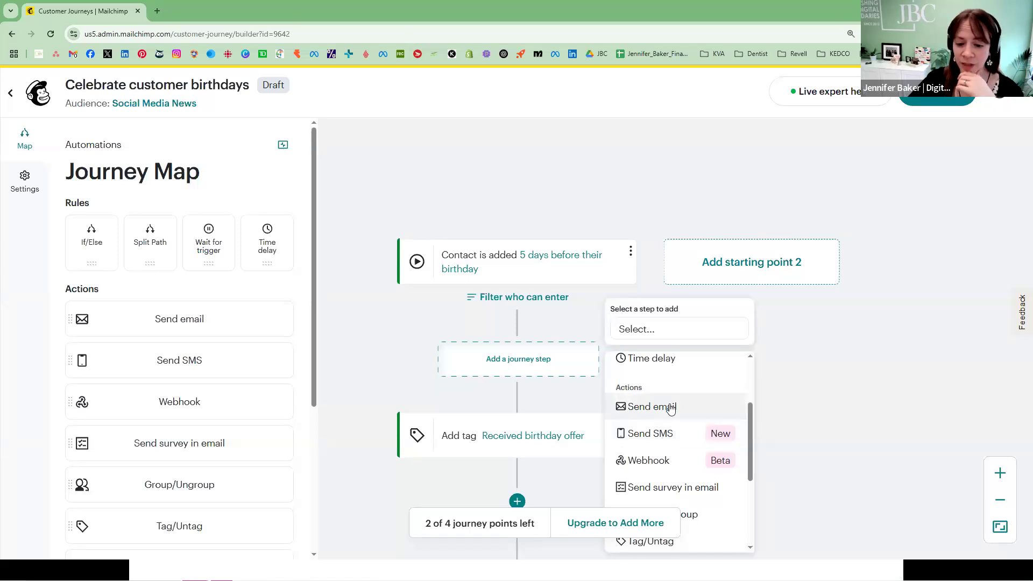
{"action": "scroll", "coordinate": [680, 414], "scroll_direction": "down", "scroll_amount": 2}
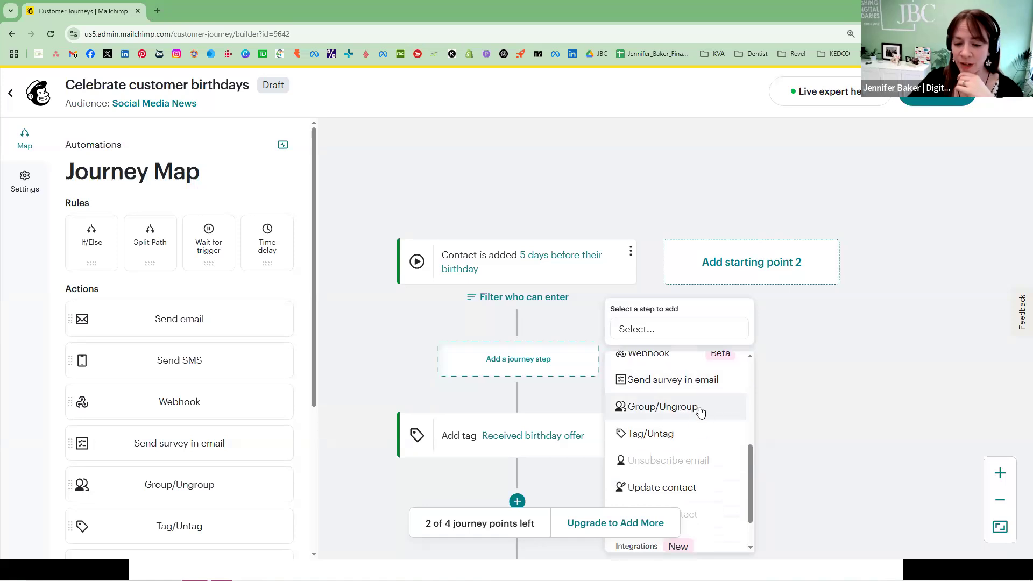
{"action": "scroll", "coordinate": [694, 409], "scroll_direction": "down", "scroll_amount": 1}
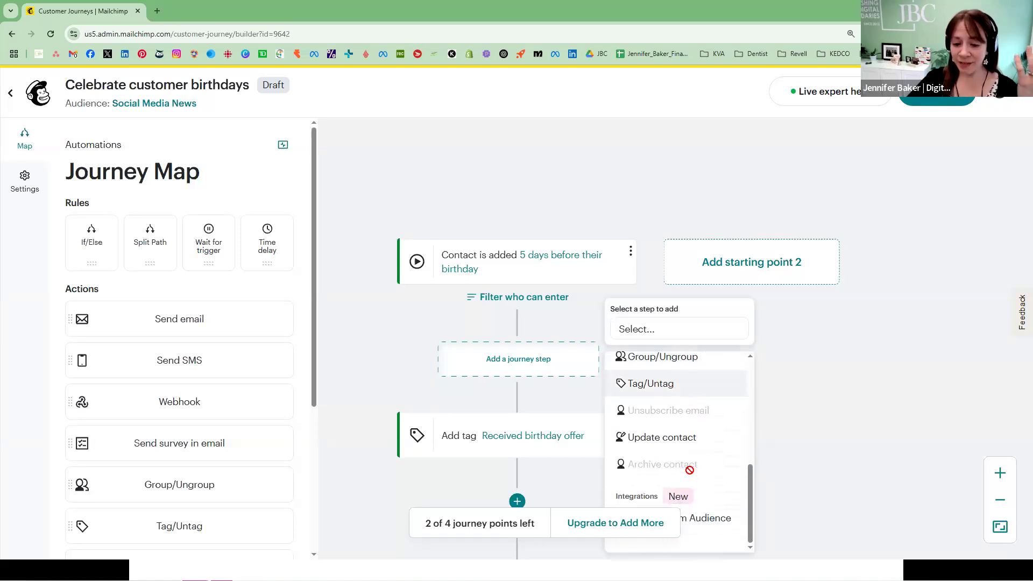
{"action": "left_click", "coordinate": [824, 438]}
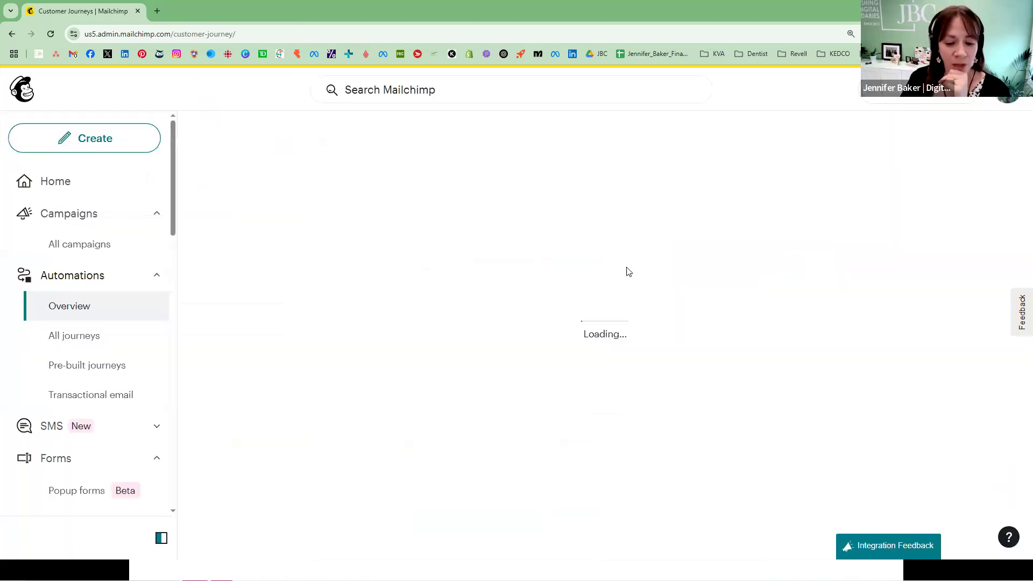
Step: Look over the existing customer journeys and the suggested new ones in the overview
{"action": "scroll", "coordinate": [524, 293], "scroll_direction": "down", "scroll_amount": 4}
{"action": "scroll", "coordinate": [525, 293], "scroll_direction": "down", "scroll_amount": 5}
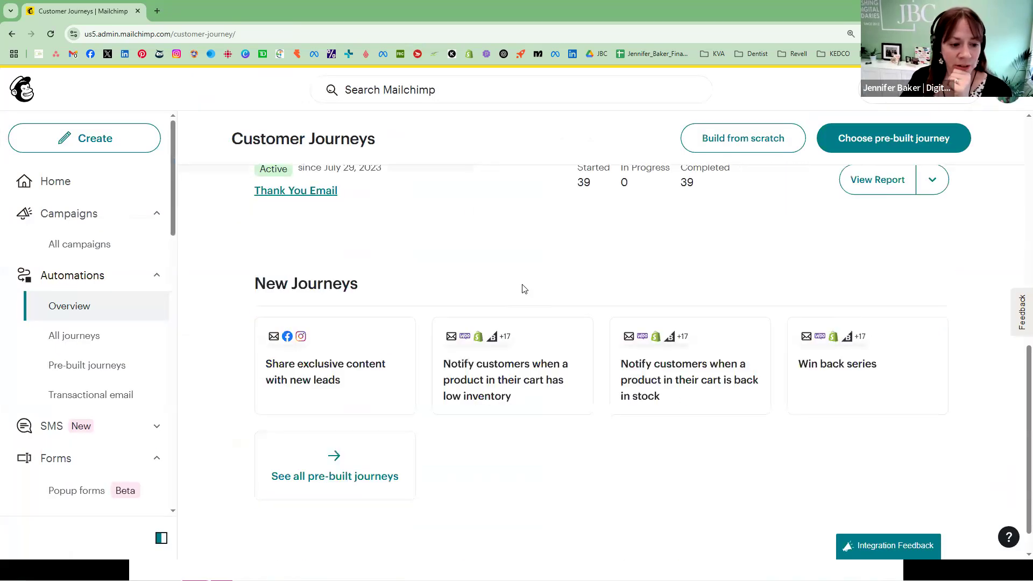
{"action": "scroll", "coordinate": [525, 286], "scroll_direction": "up", "scroll_amount": 3}
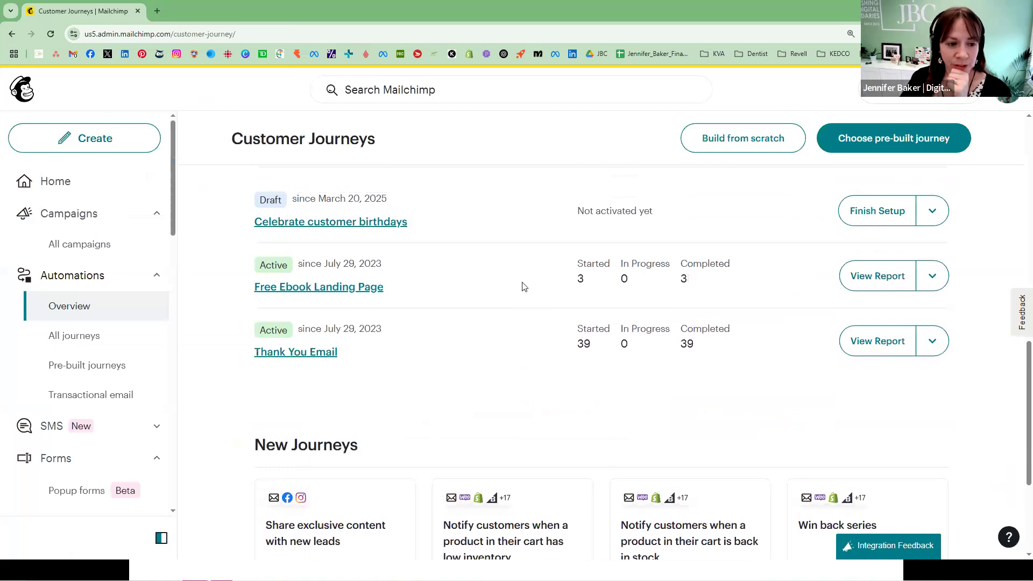
Step: Browse the pre-built journeys and start the Welcome series journey for the Social Media News audience
{"action": "scroll", "coordinate": [525, 286], "scroll_direction": "down", "scroll_amount": 4}
{"action": "left_click", "coordinate": [358, 435]}
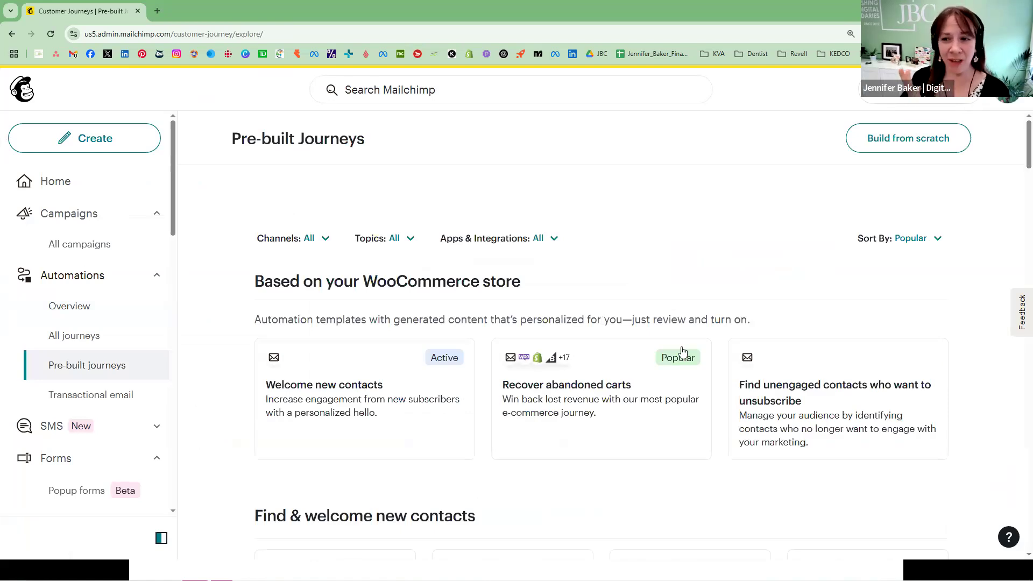
{"action": "scroll", "coordinate": [620, 343], "scroll_direction": "down", "scroll_amount": 4}
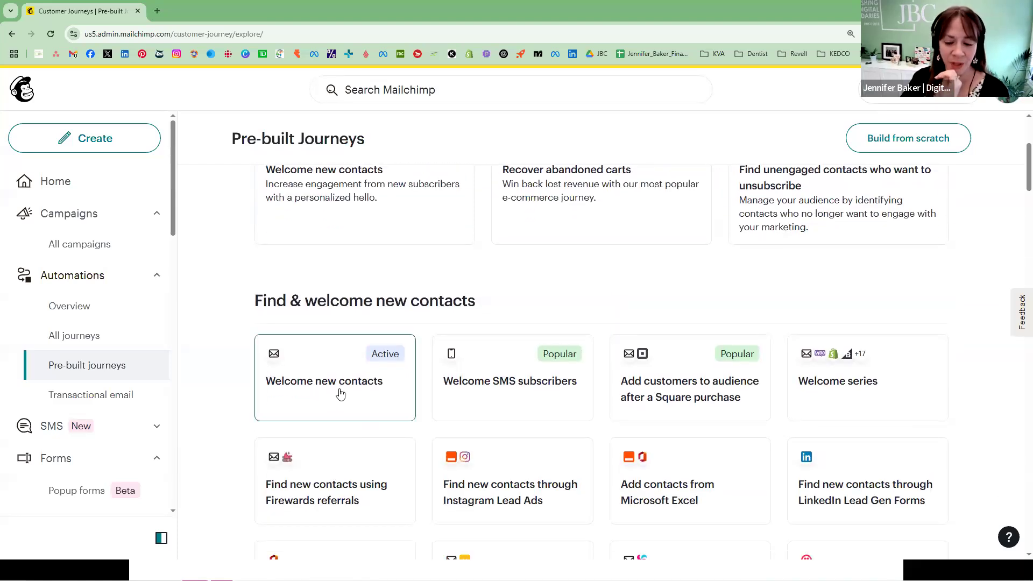
{"action": "left_click", "coordinate": [807, 390]}
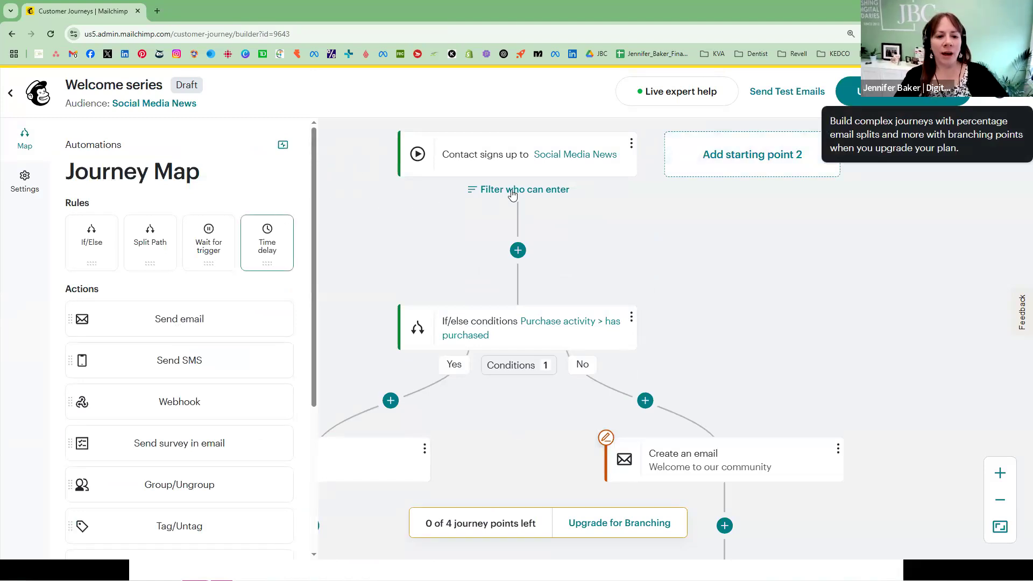
Step: Examine the Welcome series journey map from its starting point through the if/else branches, emails and time delays to the contact exit
{"action": "left_click_drag", "start_coordinate": [729, 259], "coordinate": [809, 224]}
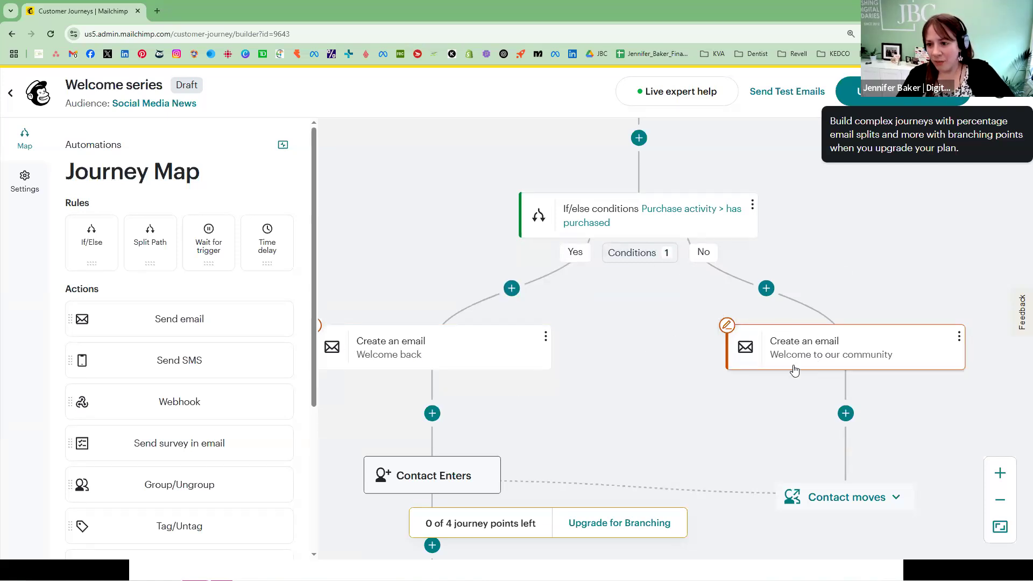
{"action": "scroll", "coordinate": [666, 309], "scroll_direction": "down", "scroll_amount": 3}
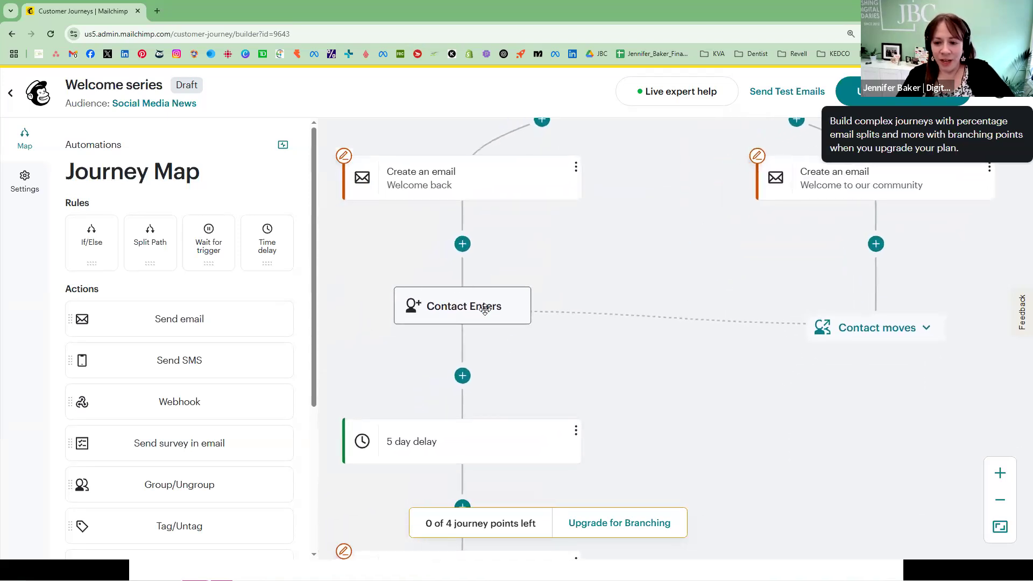
{"action": "scroll", "coordinate": [675, 300], "scroll_direction": "down", "scroll_amount": 2}
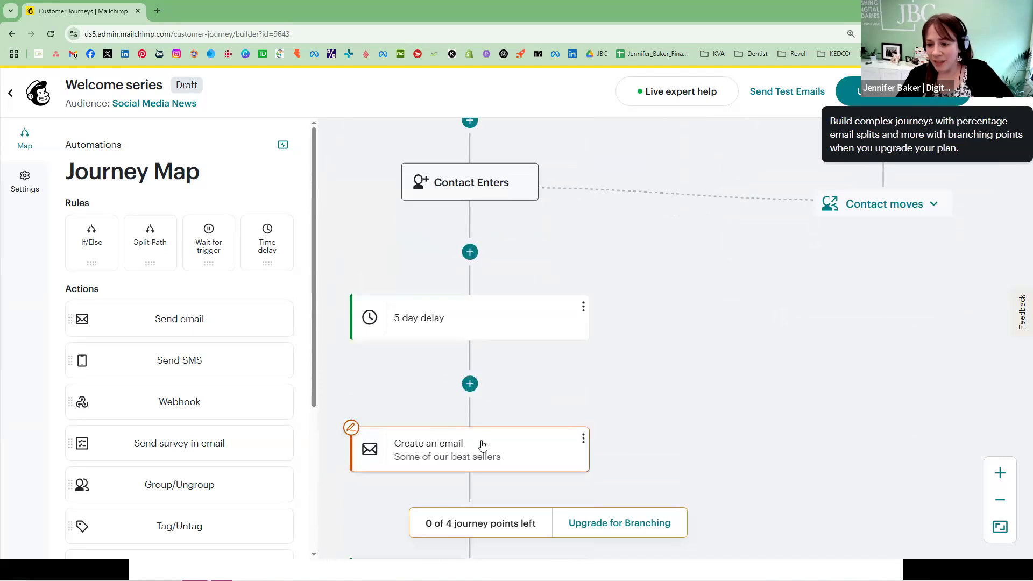
{"action": "scroll", "coordinate": [664, 333], "scroll_direction": "down", "scroll_amount": 3}
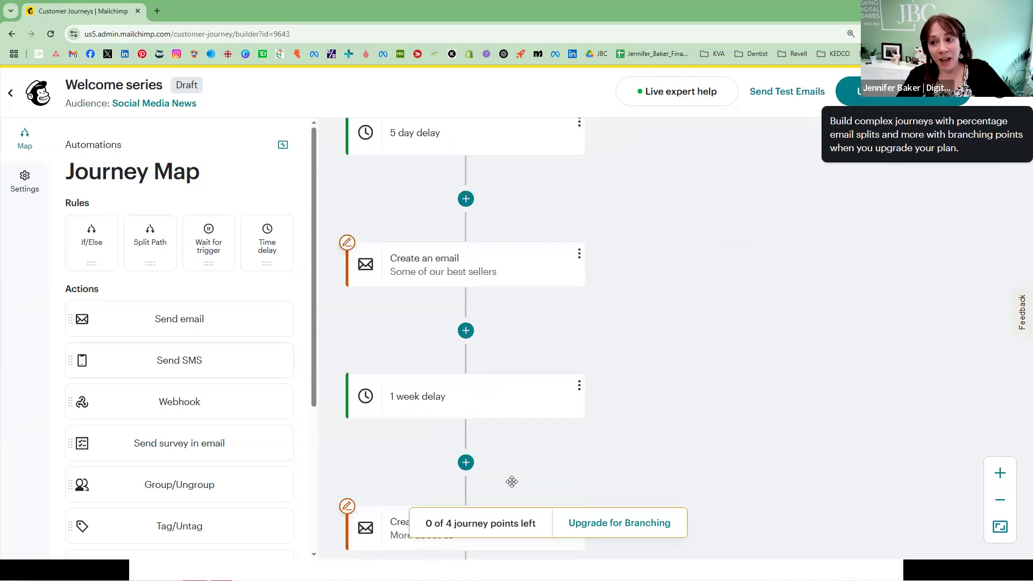
{"action": "scroll", "coordinate": [678, 441], "scroll_direction": "down", "scroll_amount": 2}
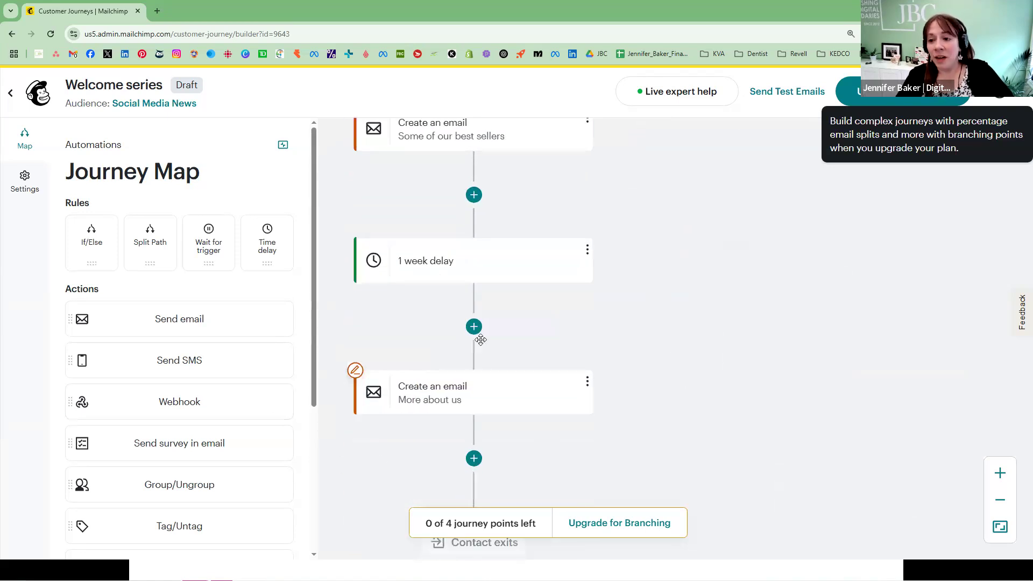
{"action": "left_click_drag", "start_coordinate": [690, 421], "coordinate": [690, 417]}
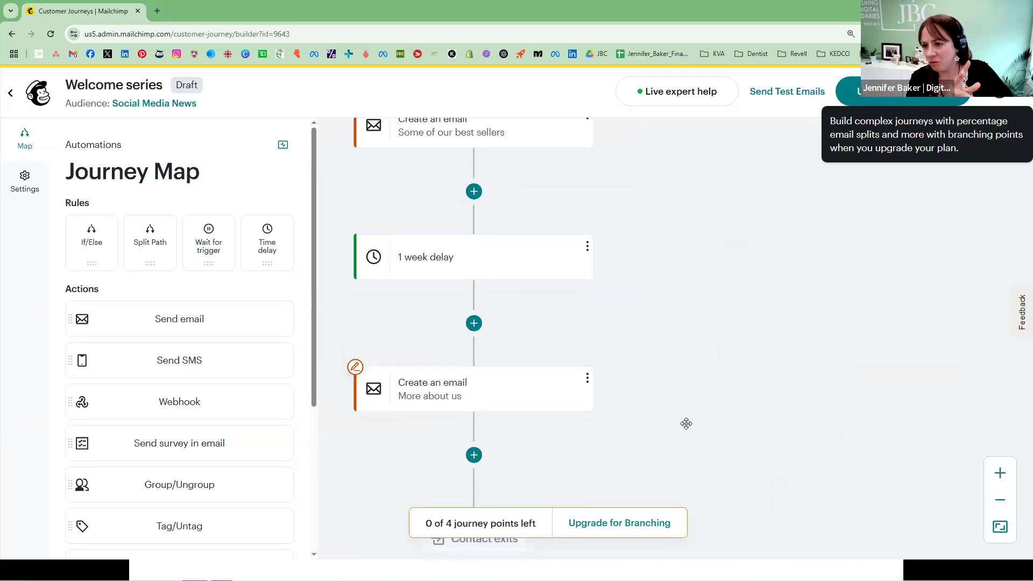
{"action": "left_click_drag", "start_coordinate": [693, 424], "coordinate": [687, 337]}
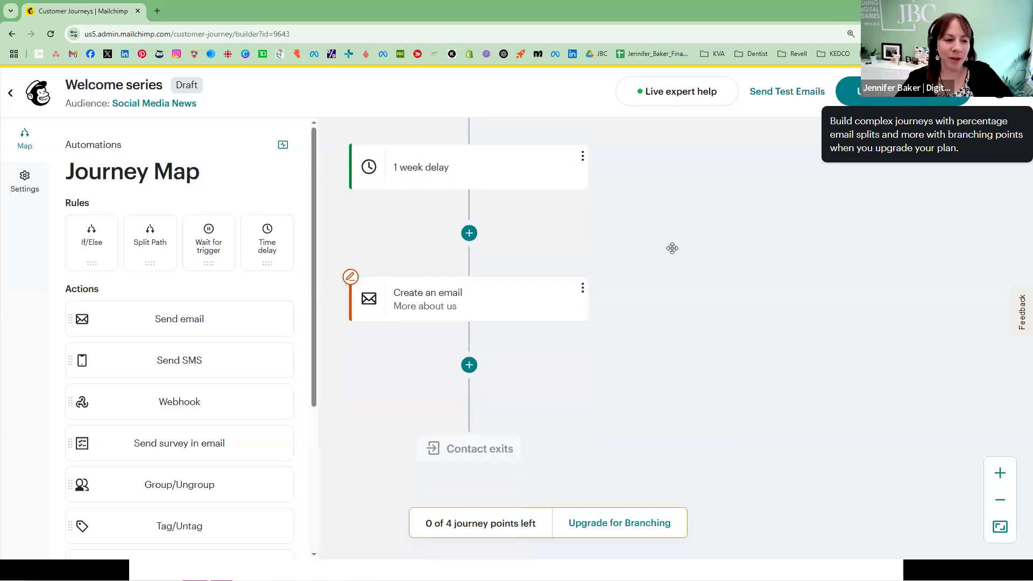
{"action": "scroll", "coordinate": [708, 299], "scroll_direction": "up", "scroll_amount": 5}
{"action": "scroll", "coordinate": [742, 442], "scroll_direction": "up", "scroll_amount": 10}
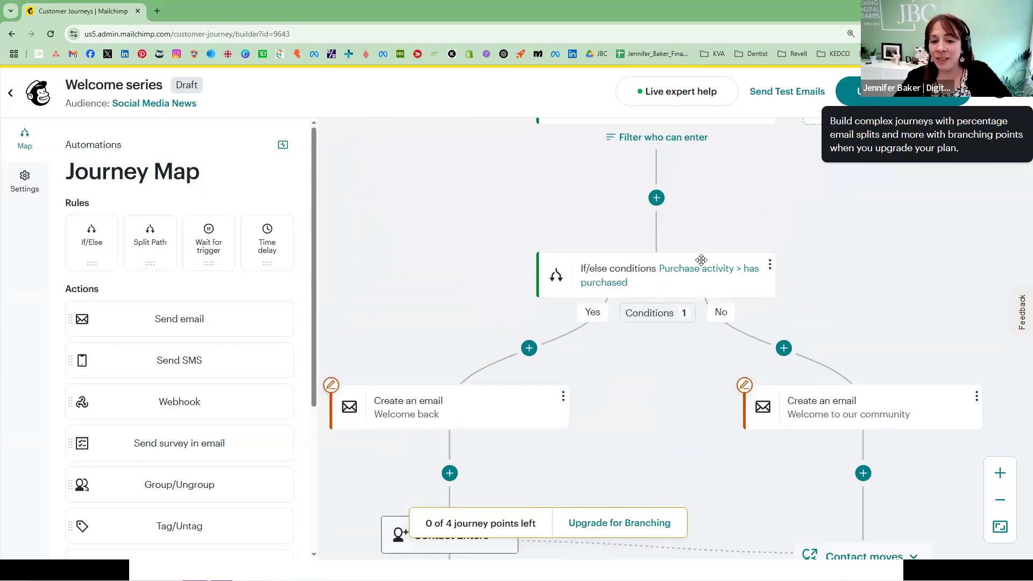
{"action": "scroll", "coordinate": [701, 260], "scroll_direction": "up", "scroll_amount": 2}
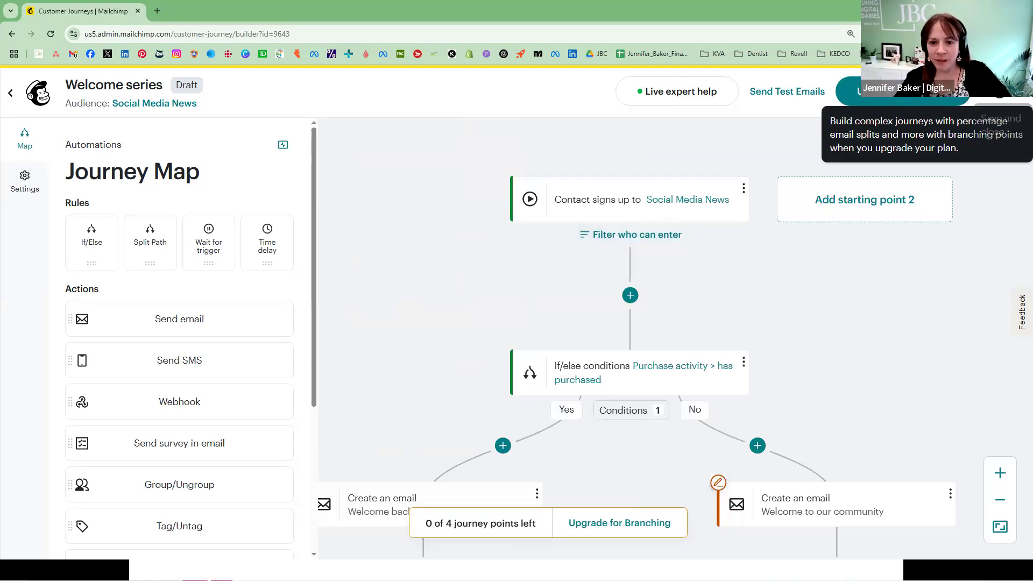
Step: Save and close the Welcome series journey, and move the browser window away to return to the presentation slides
{"action": "left_click", "coordinate": [1000, 91]}
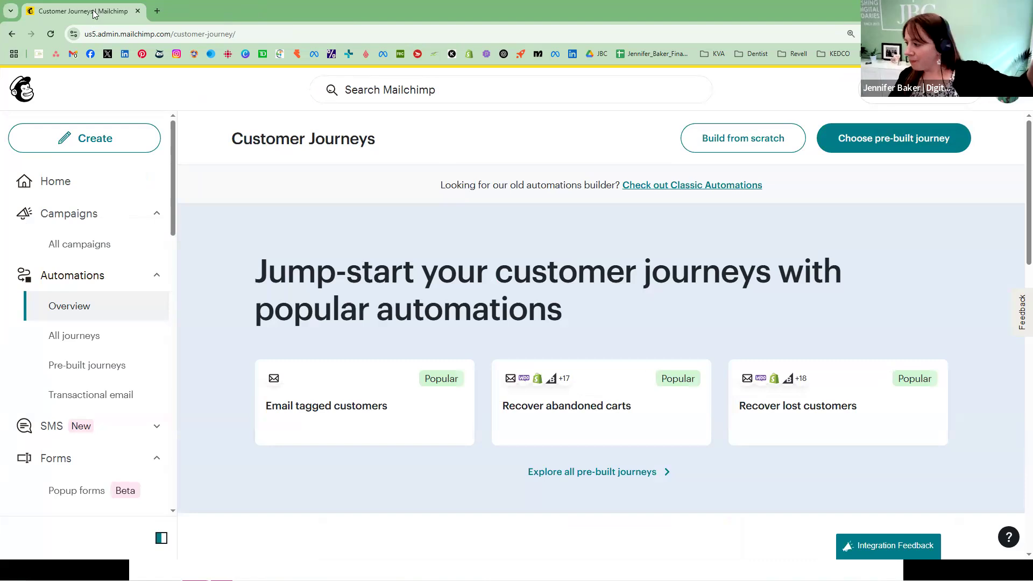
{"action": "left_click_drag", "start_coordinate": [93, 14], "coordinate": [0, 16]}
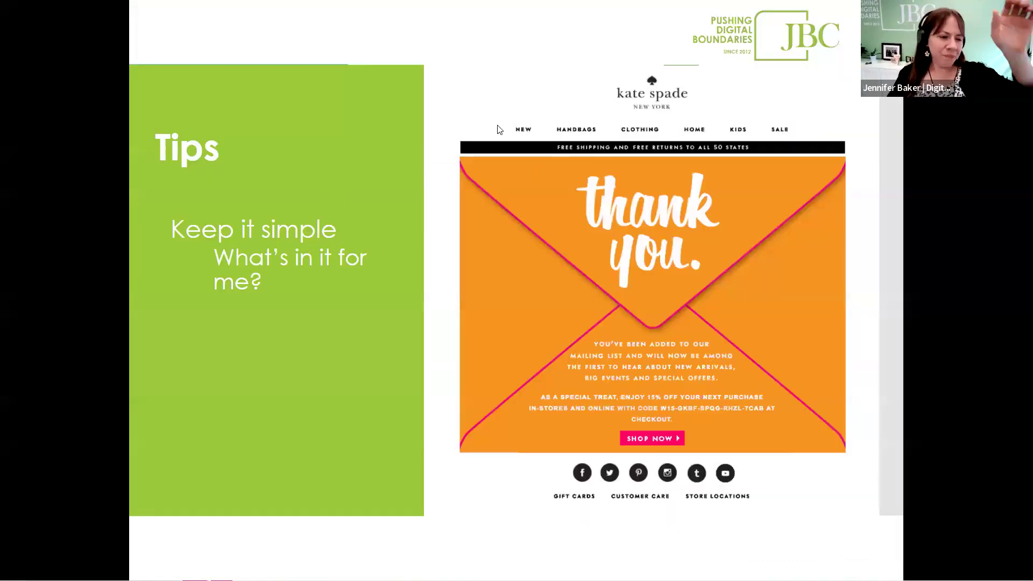